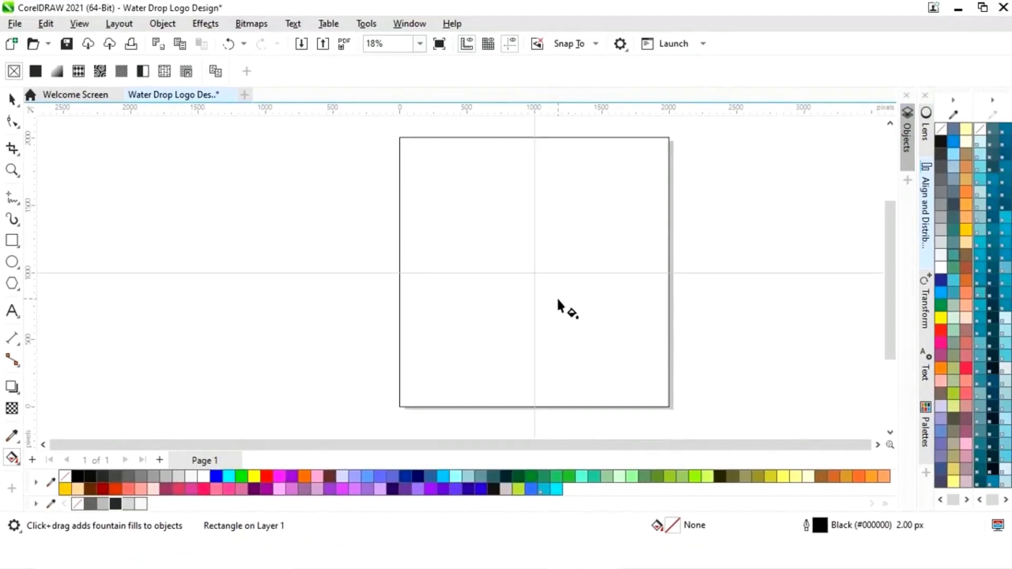
# Step: Give the rectangle an elliptical fountain fill enlarged to cover the square
pyautogui.moveTo(535, 272); pyautogui.dragTo(668, 278)
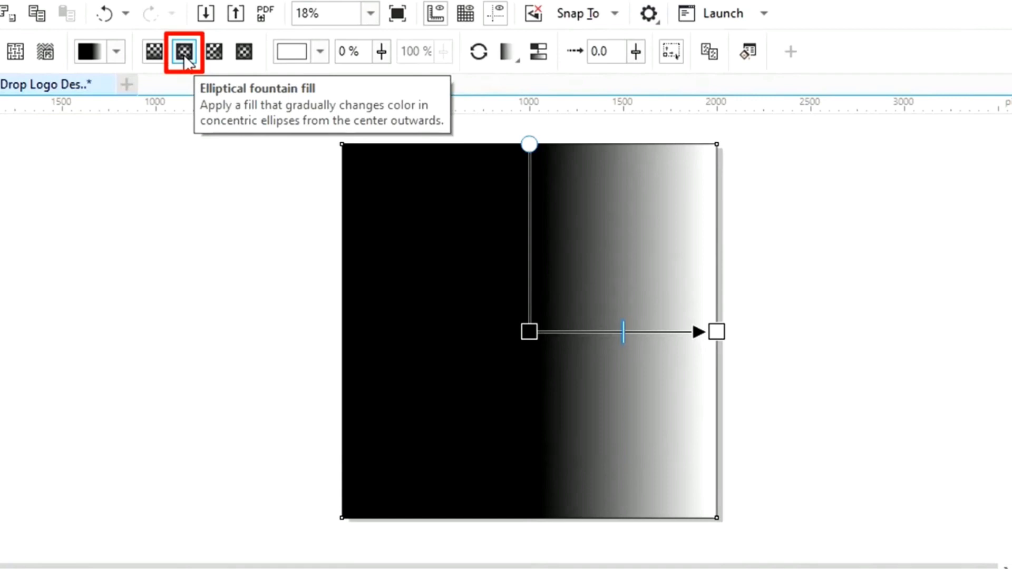
pyautogui.click(184, 53)
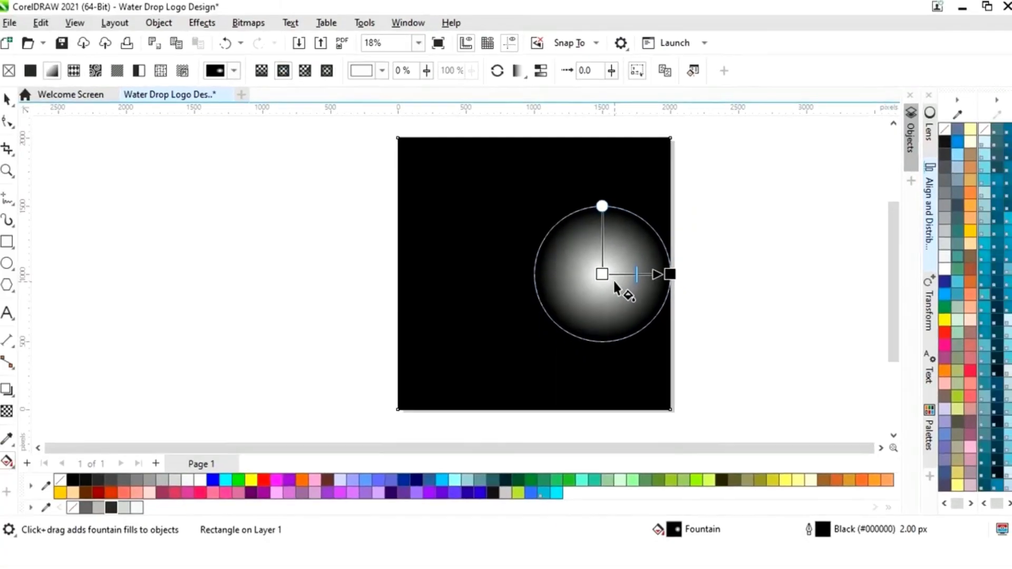
pyautogui.moveTo(602, 273); pyautogui.dragTo(536, 273)
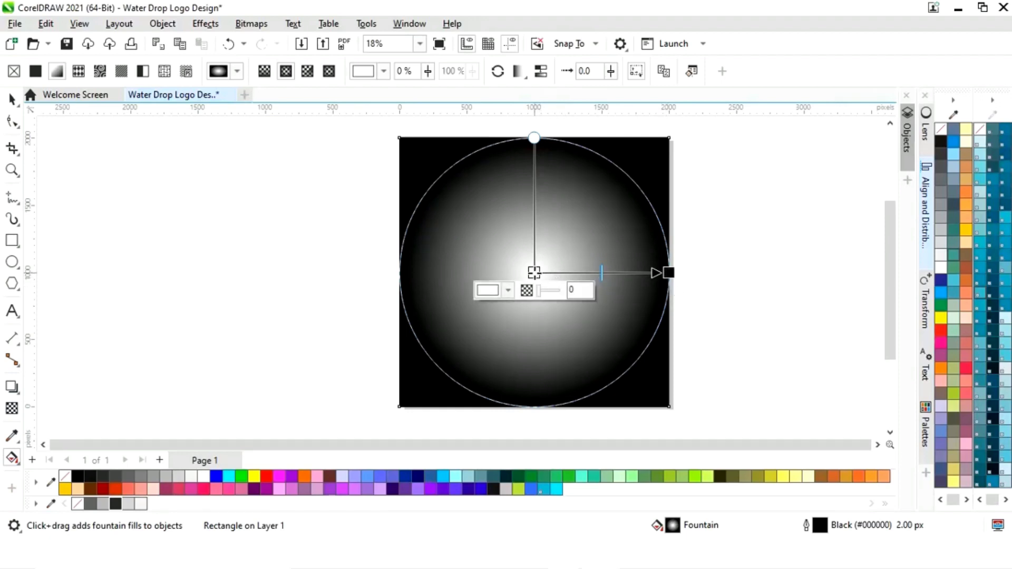
# Step: Eyedrop light grey #B3B3B3 for the gradient centre and dark grey for the outer node
pyautogui.click(508, 290)
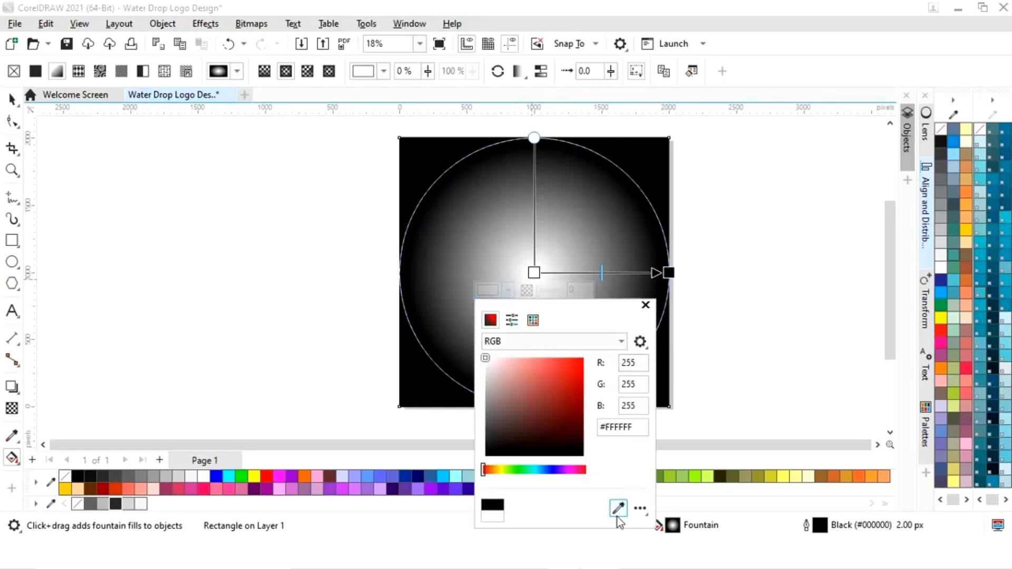
pyautogui.click(618, 513)
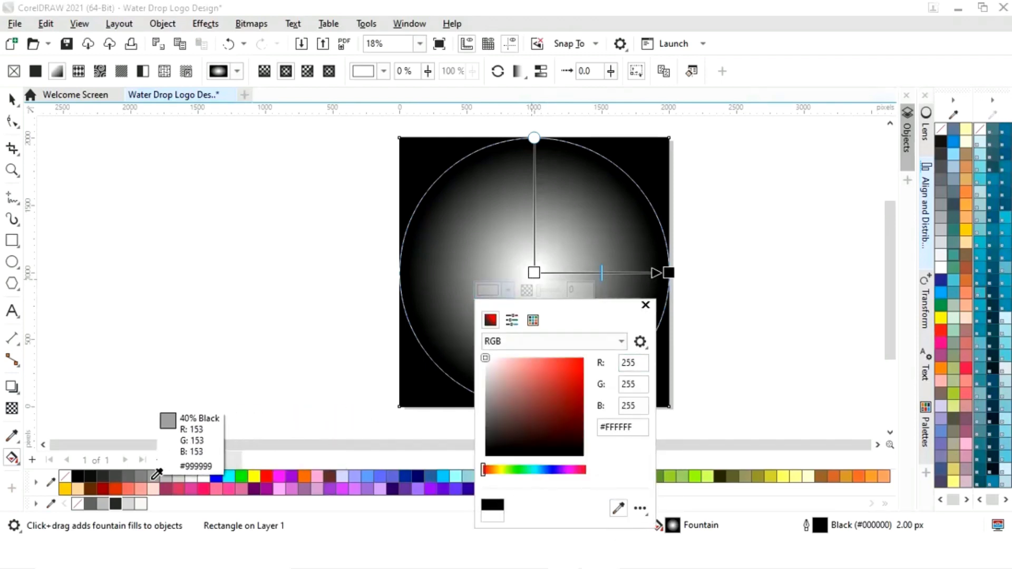
pyautogui.click(103, 502)
pyautogui.click(668, 273)
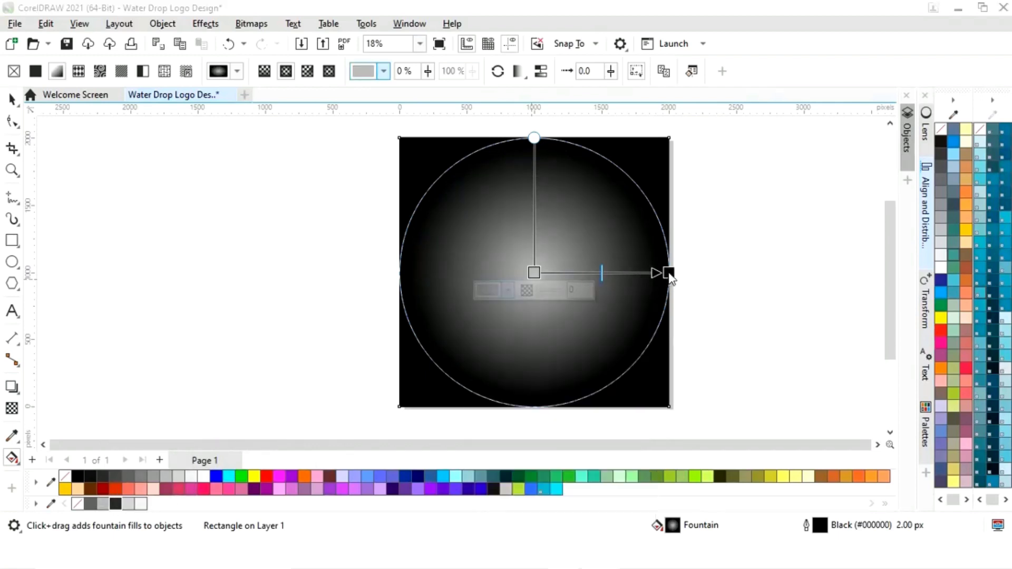
pyautogui.click(643, 291)
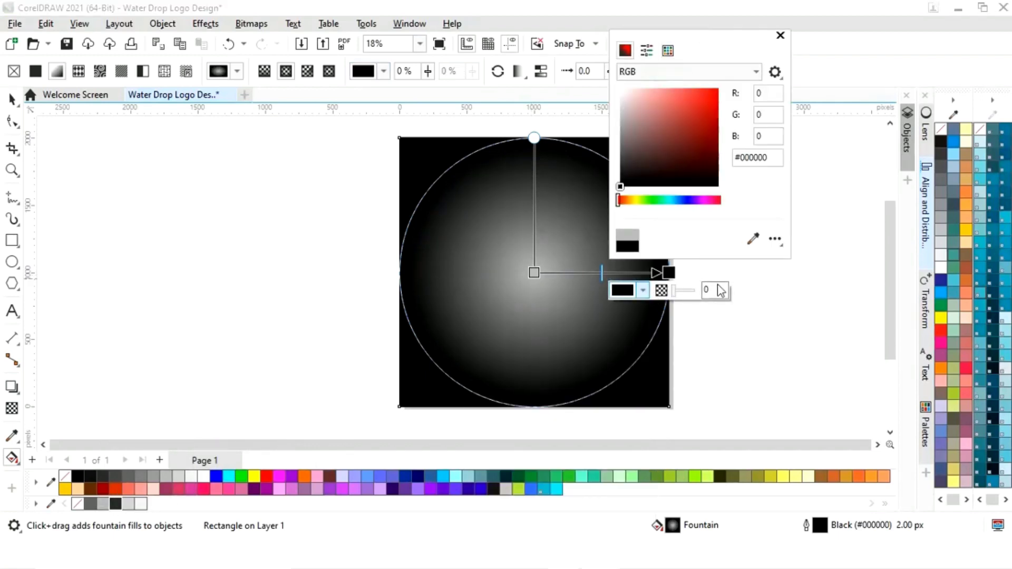
pyautogui.click(753, 238)
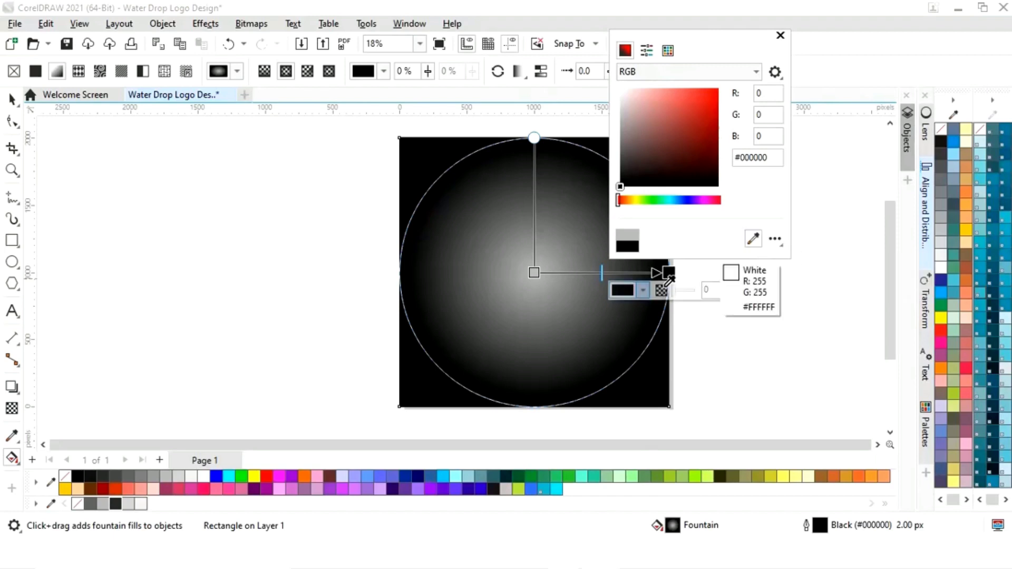
pyautogui.click(92, 504)
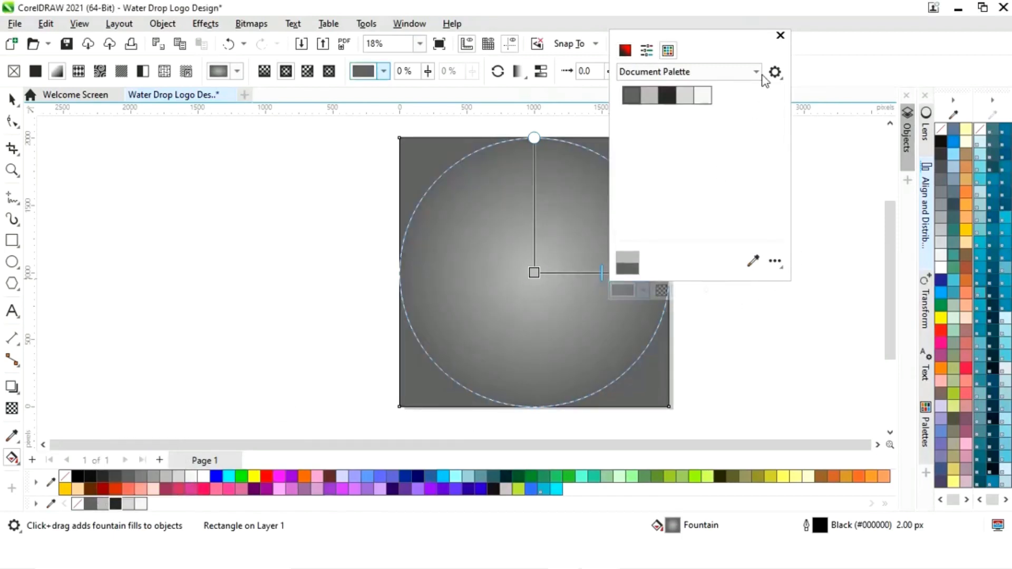
pyautogui.click(781, 35)
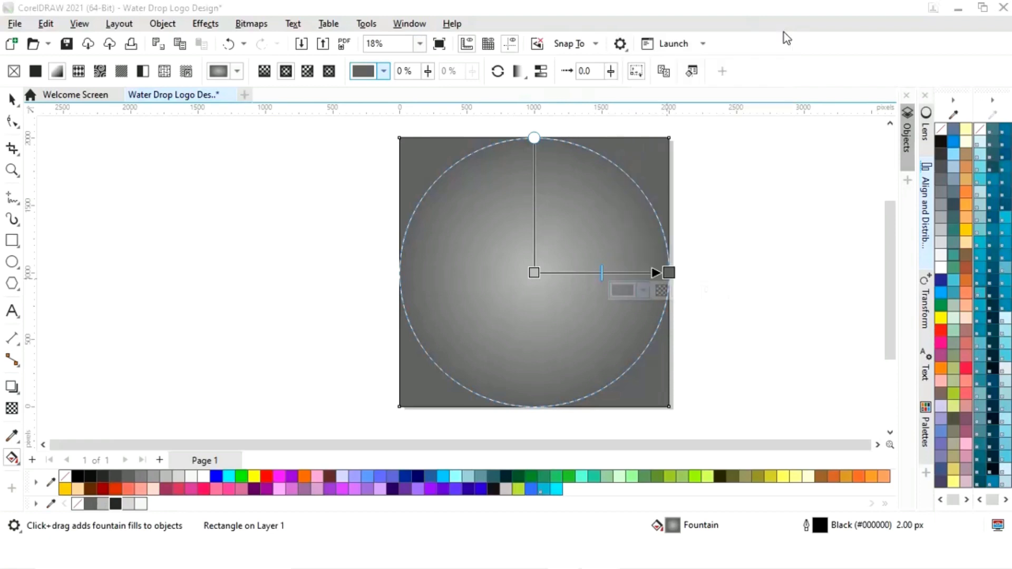
pyautogui.click(11, 99)
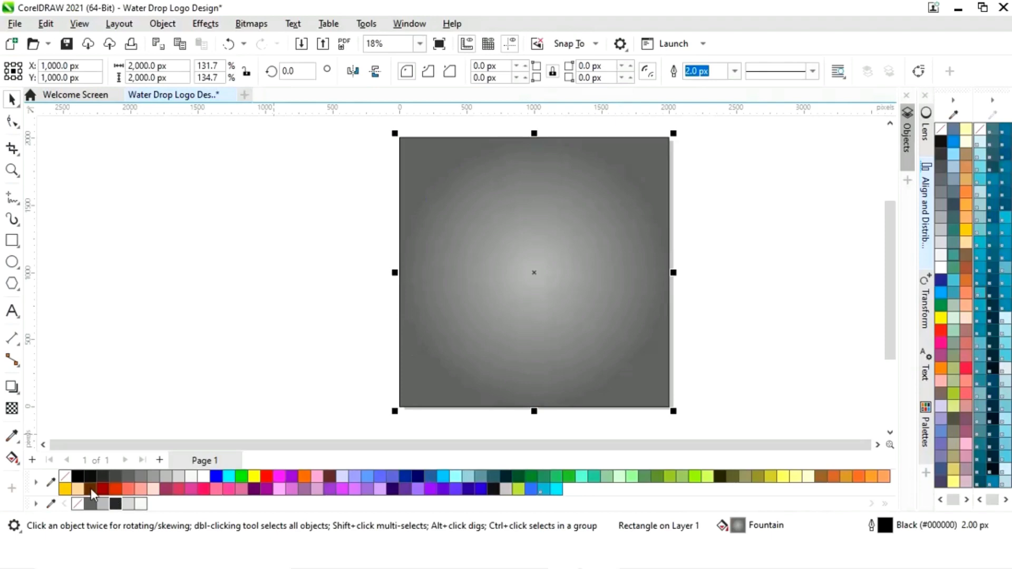
# Step: Remove the rectangle's outline and draw a 990 px circle on the page
pyautogui.rightClick(65, 477)
pyautogui.click(161, 321)
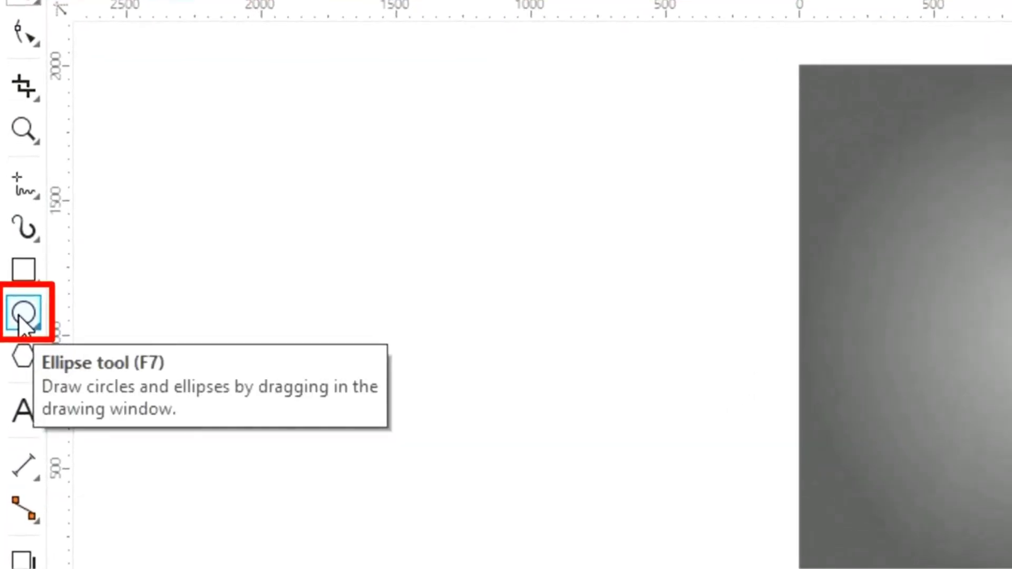
pyautogui.click(12, 261)
pyautogui.moveTo(470, 215); pyautogui.dragTo(606, 352)
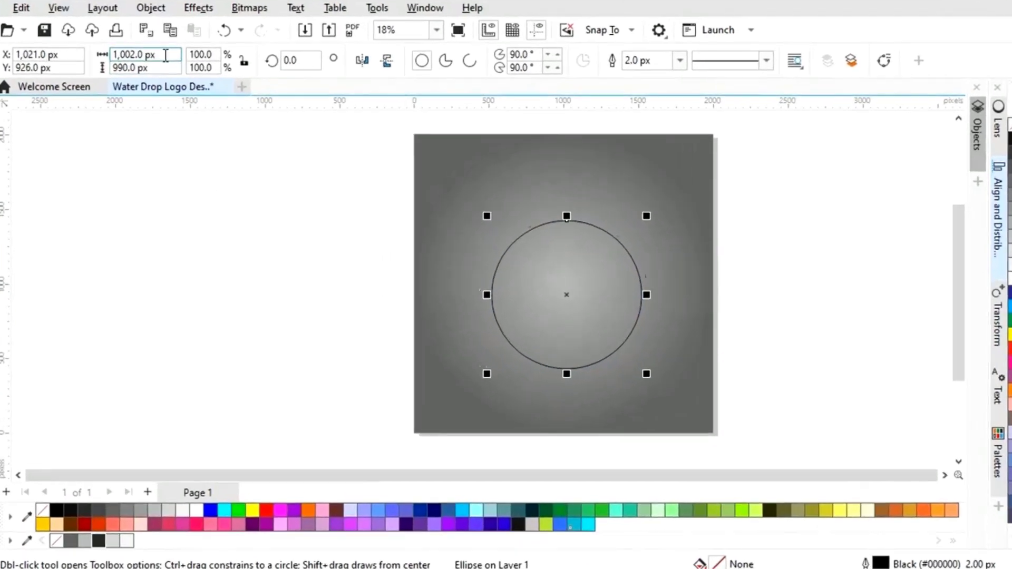
pyautogui.click(165, 55)
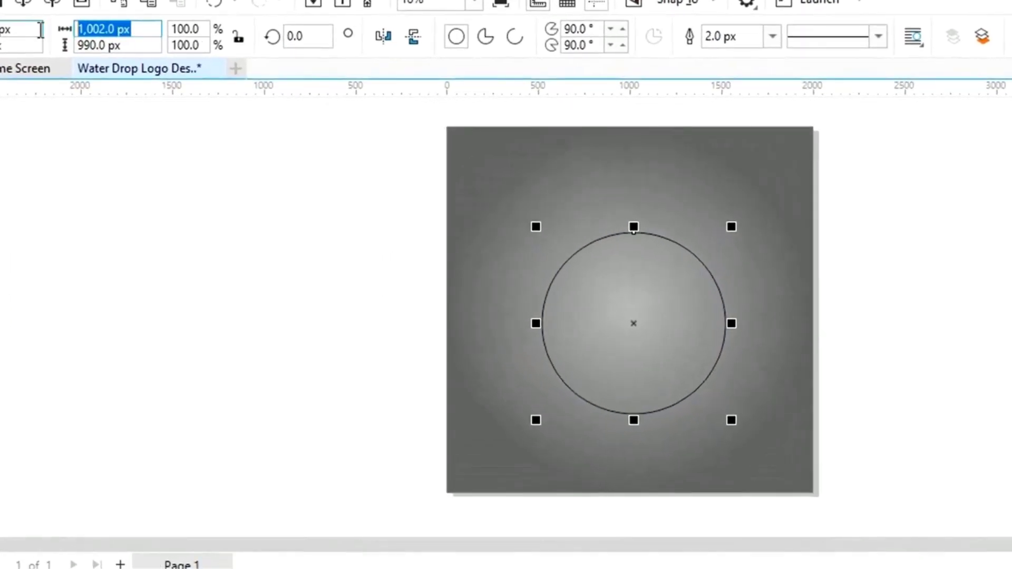
pyautogui.write('99')
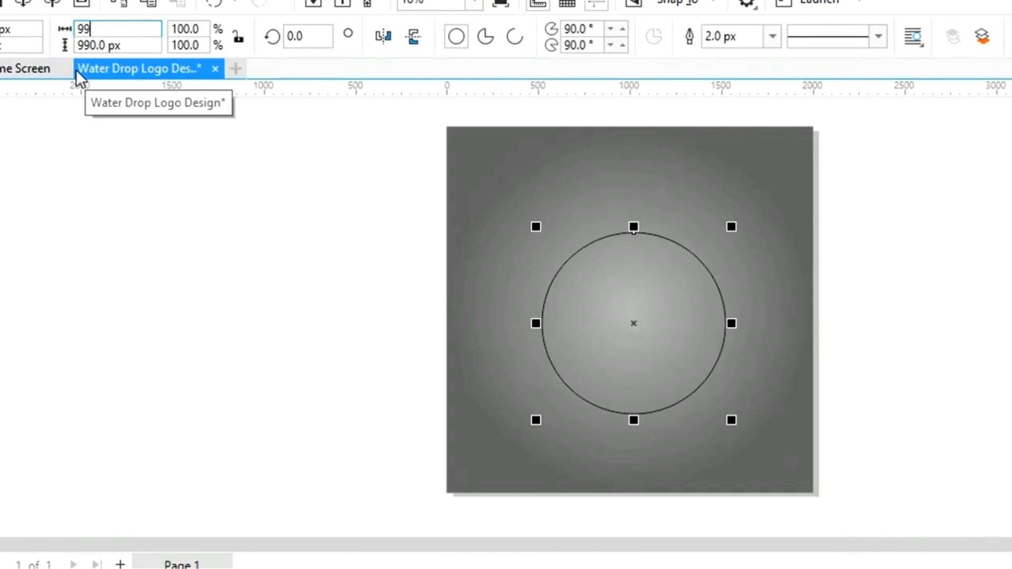
pyautogui.write('0')
pyautogui.press('Tab')
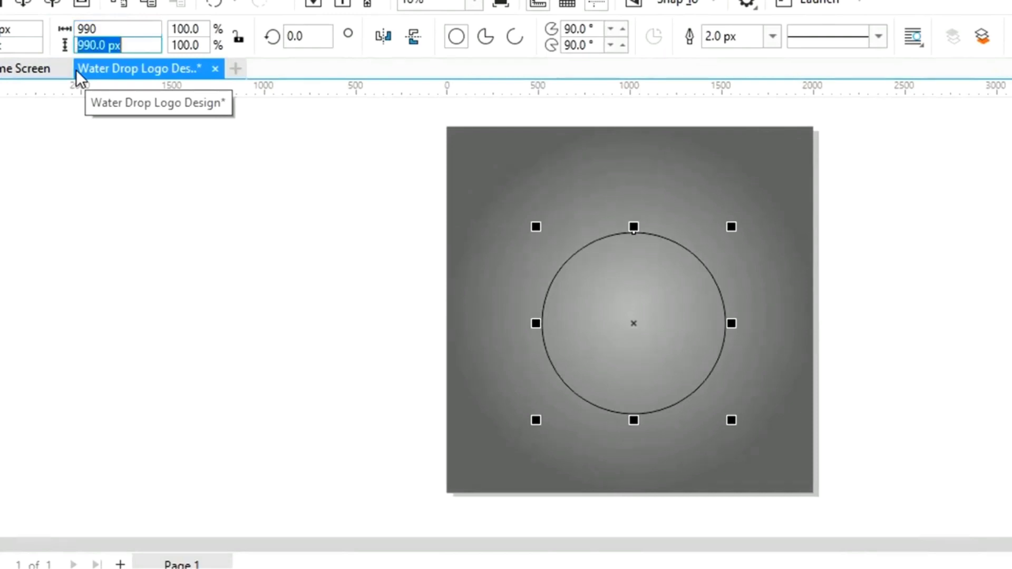
pyautogui.write('990')
pyautogui.press('Return')
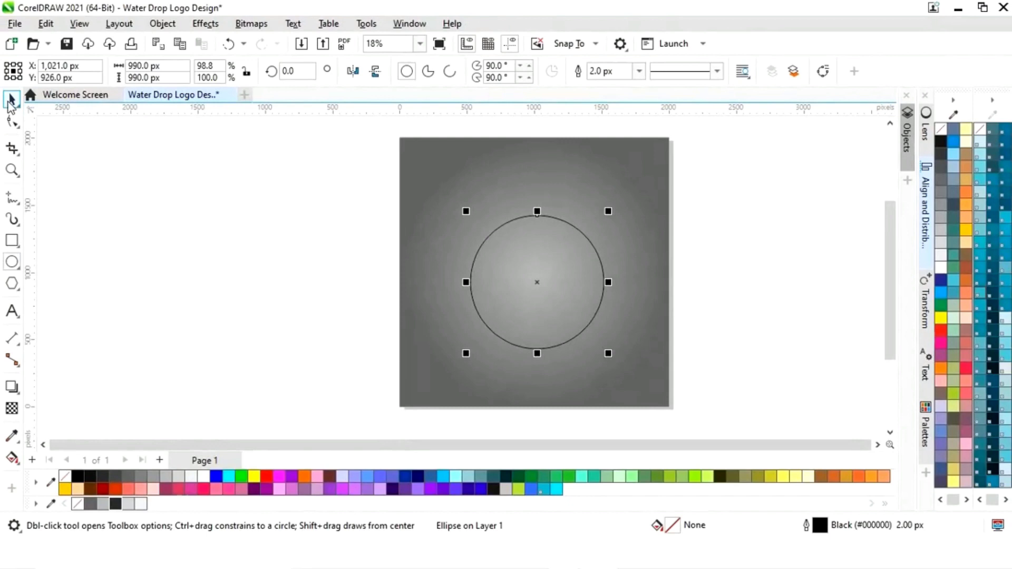
# Step: Keep the circle centred and place a copy of it right of the page
pyautogui.click(11, 99)
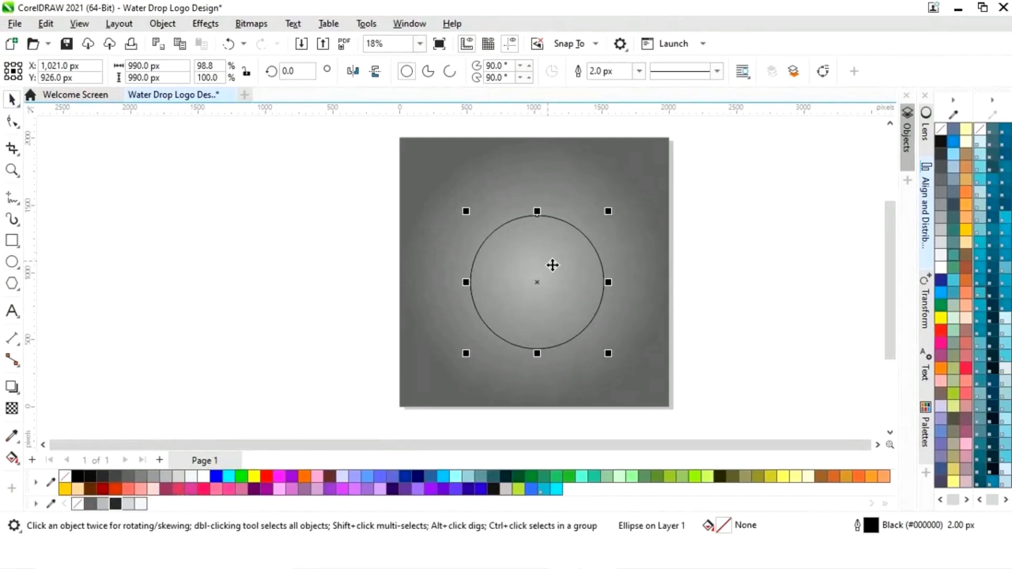
pyautogui.moveTo(537, 283); pyautogui.dragTo(534, 273)
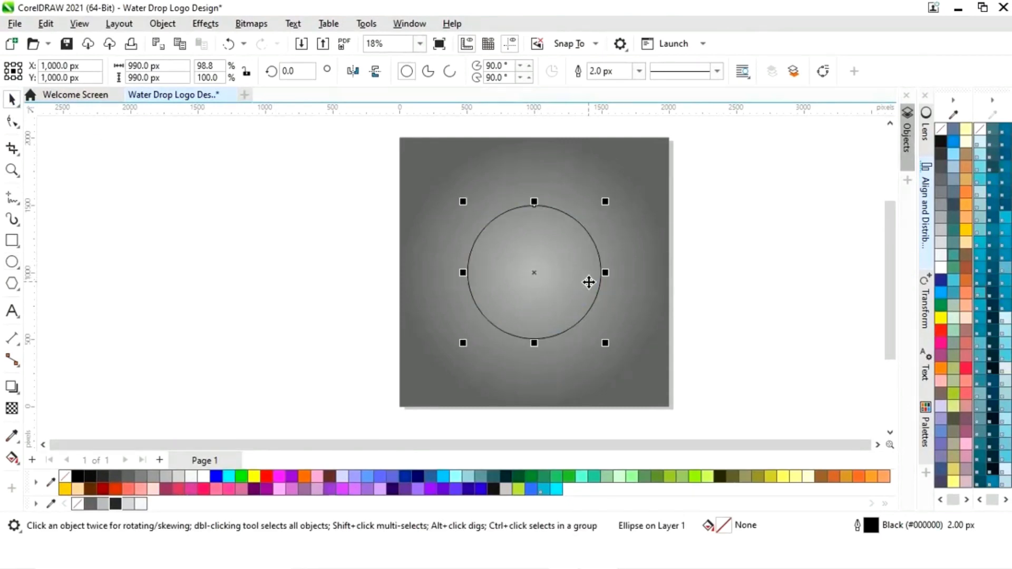
pyautogui.hotkey('ctrl', 'z')
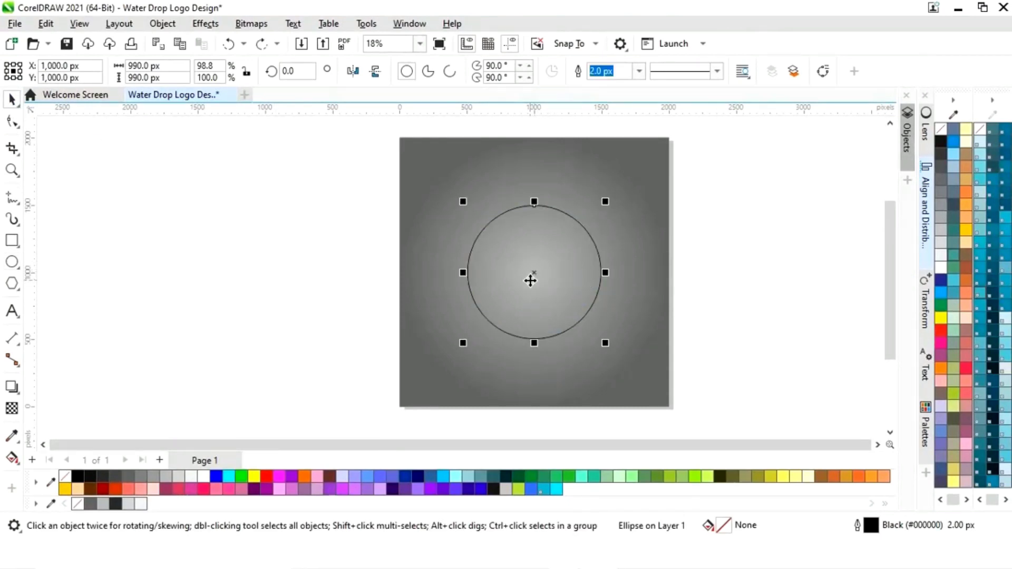
pyautogui.moveTo(529, 275); pyautogui.dragTo(789, 279)
# Step: Fill the centred circle dark grey #333333 with no outline
pyautogui.click(765, 360)
pyautogui.click(577, 297)
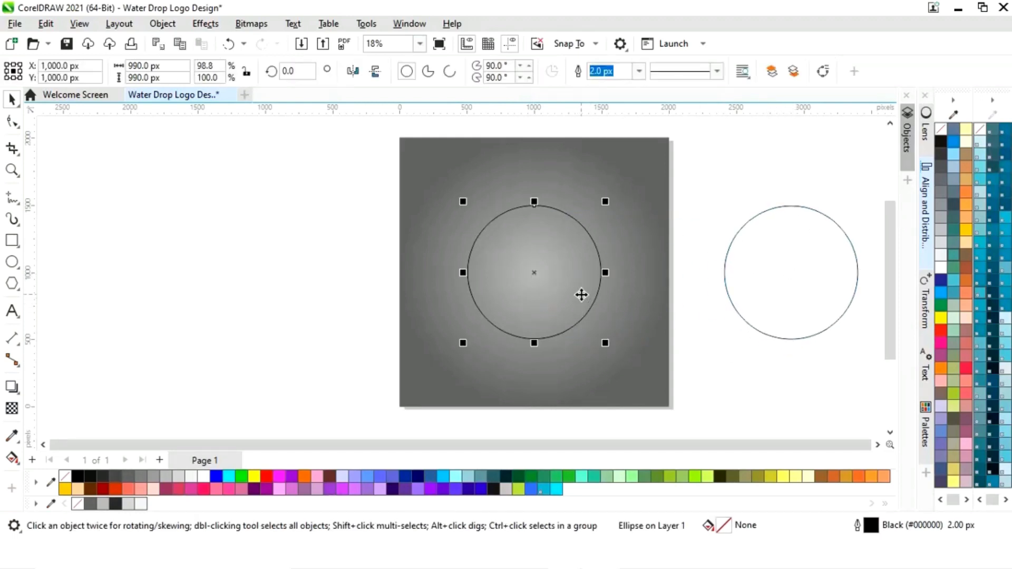
pyautogui.click(116, 504)
pyautogui.rightClick(78, 505)
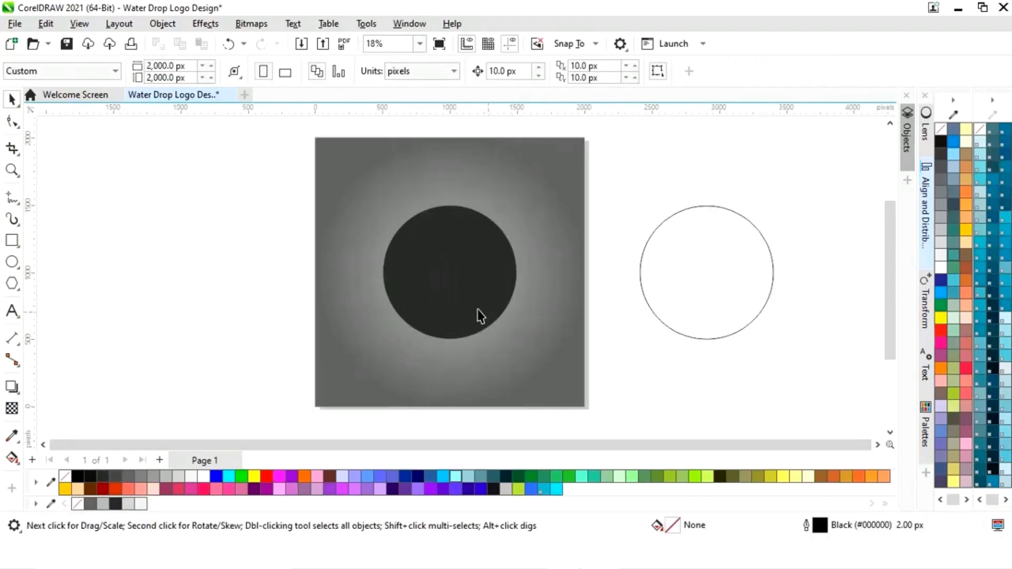
pyautogui.click(482, 296)
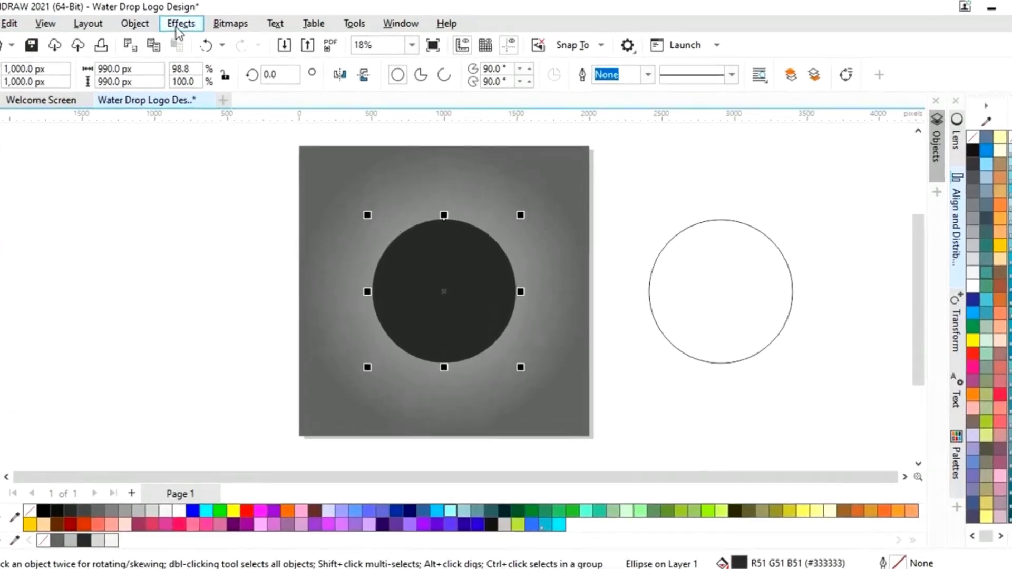
pyautogui.click(203, 25)
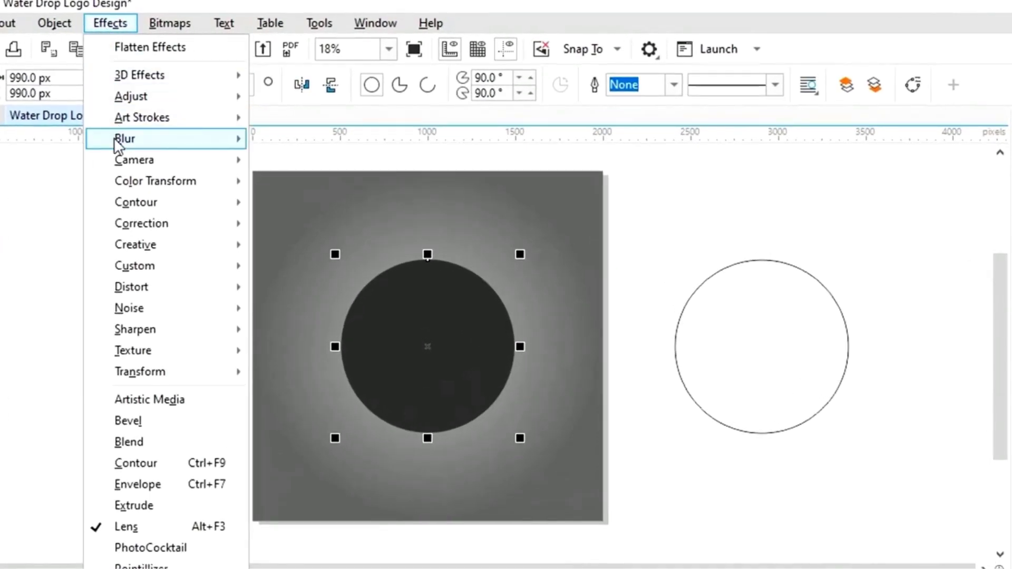
# Step: Apply a 51.4-pixel Gaussian blur to the dark grey circle and nudge it slightly
pyautogui.moveTo(113, 138)
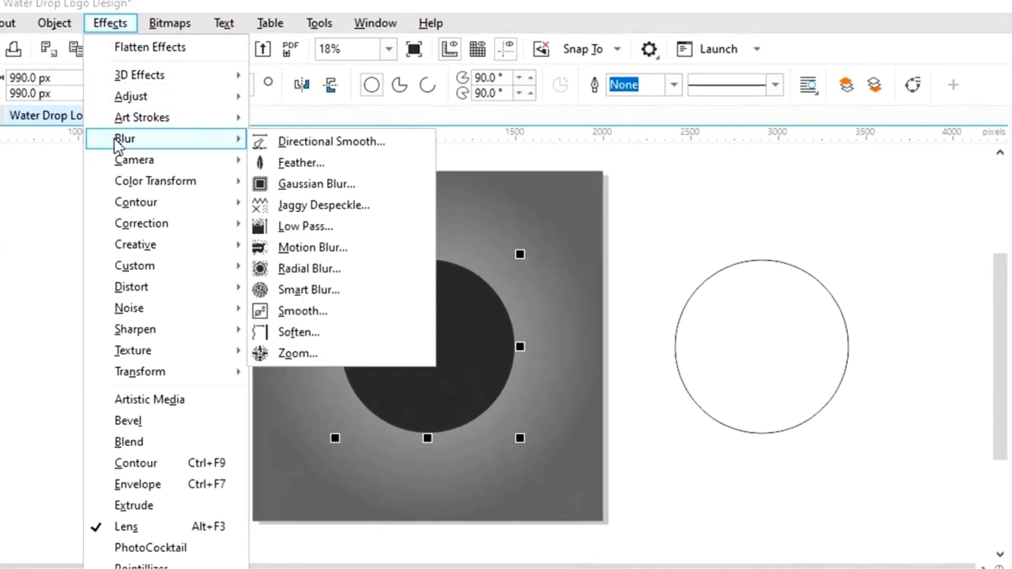
pyautogui.click(298, 183)
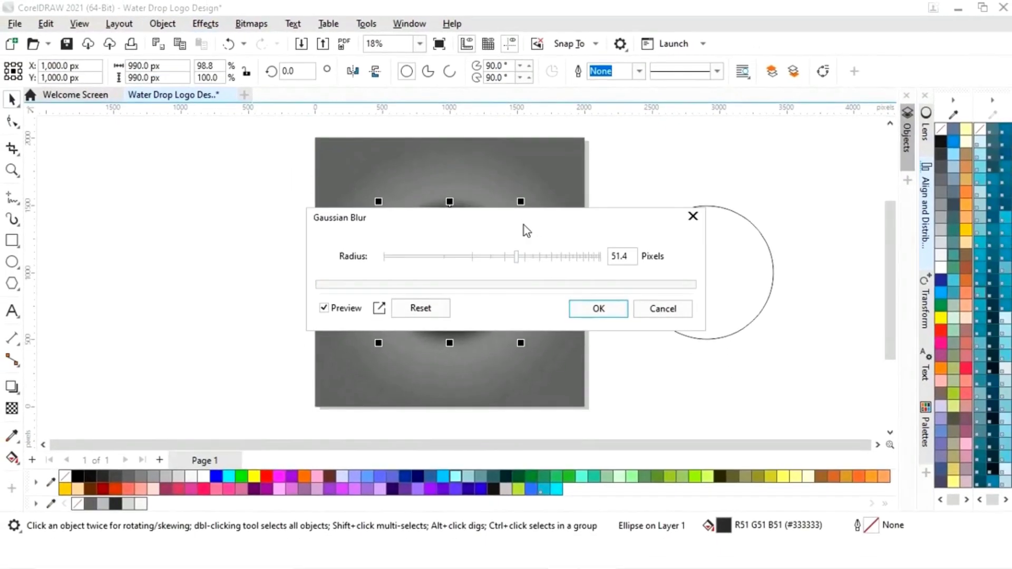
pyautogui.moveTo(524, 225); pyautogui.dragTo(208, 280)
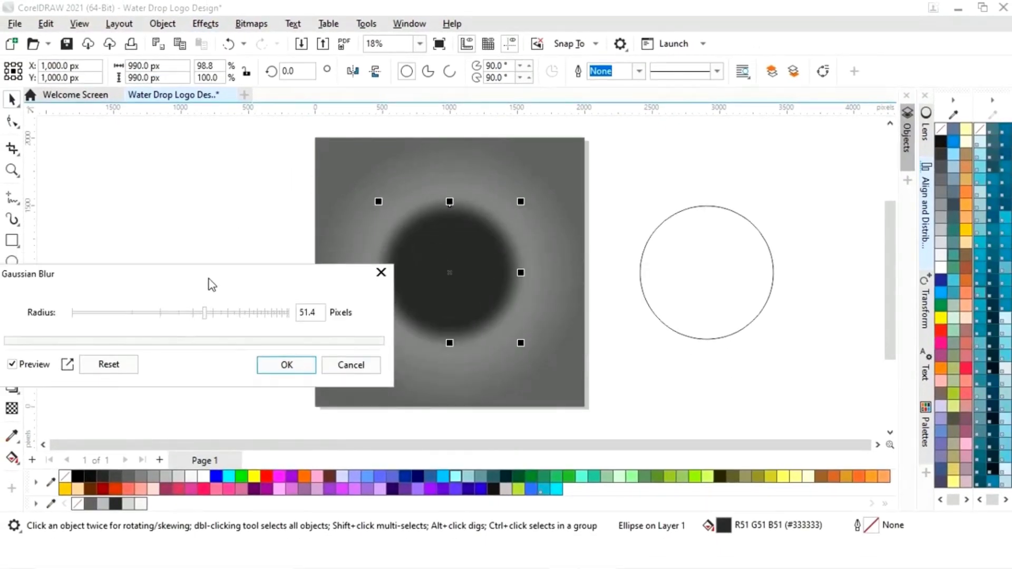
pyautogui.click(286, 365)
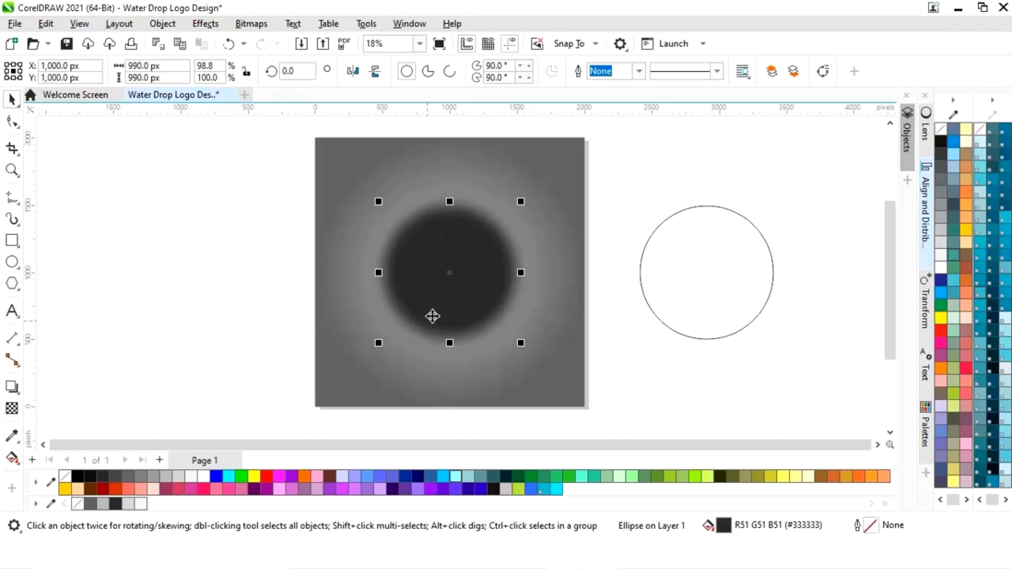
pyautogui.moveTo(448, 273)
pyautogui.mouseDown()
pyautogui.moveTo(487, 275)
pyautogui.moveTo(450, 275)
pyautogui.mouseUp()
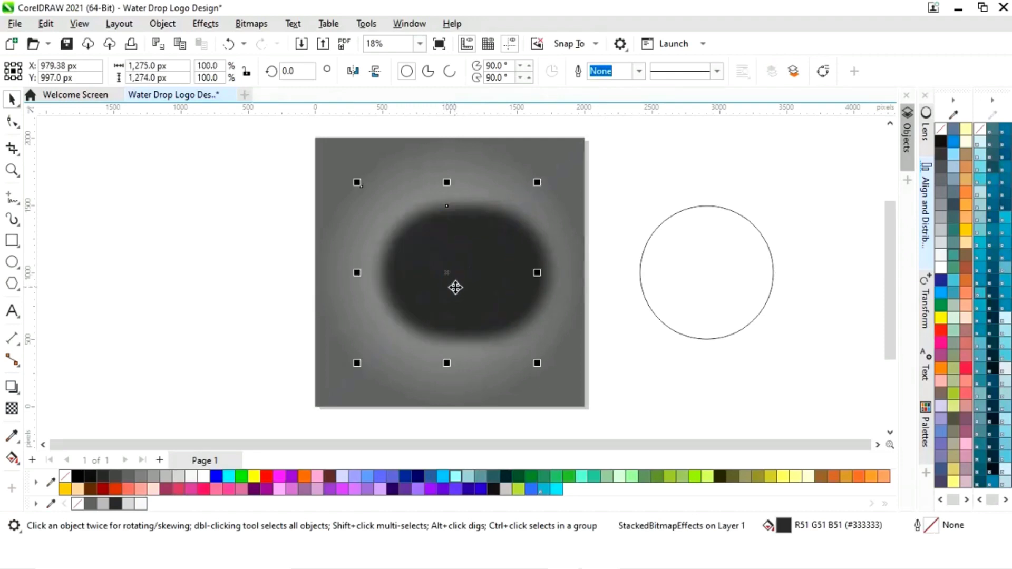
# Step: Make the blob light grey and move the outlined circle copy over the blurred light spot
pyautogui.click(129, 505)
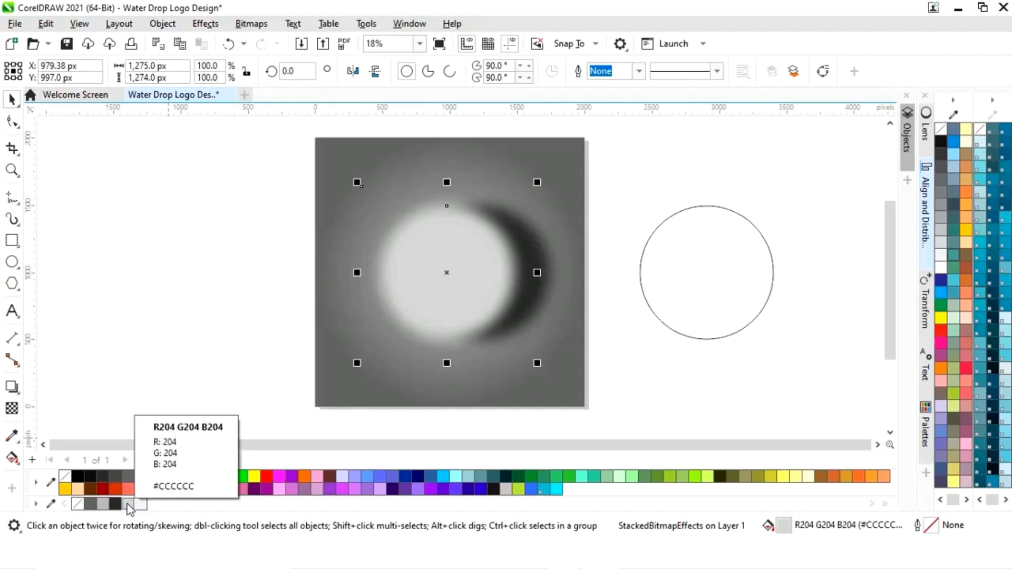
pyautogui.click(671, 387)
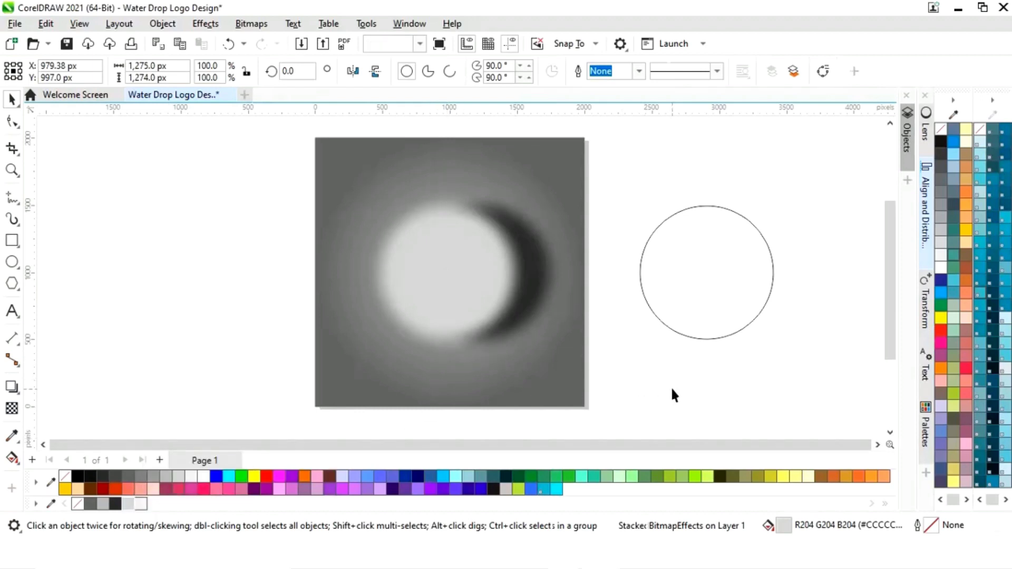
pyautogui.click(739, 280)
pyautogui.moveTo(705, 273); pyautogui.dragTo(469, 273)
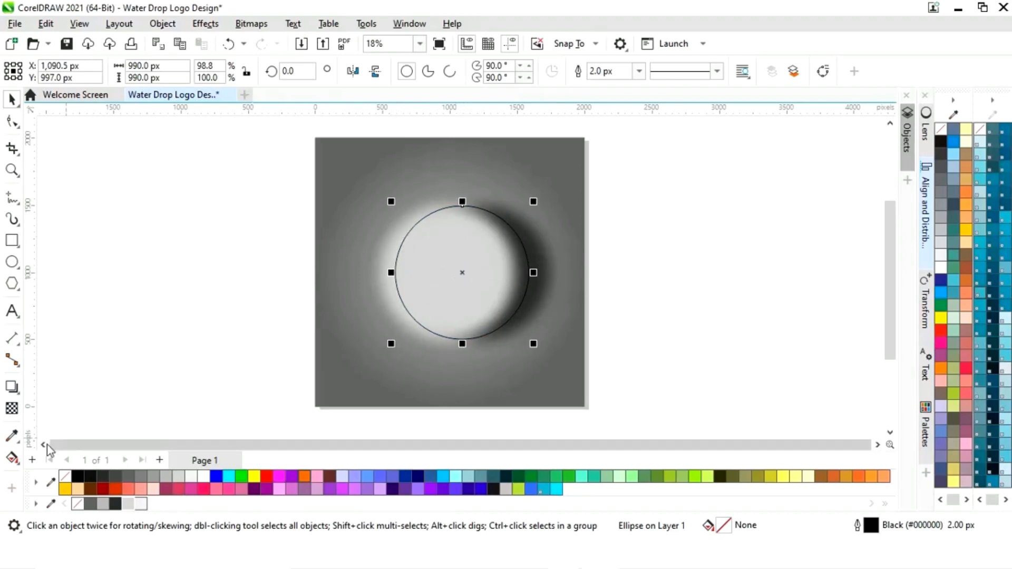
# Step: Add an elliptical fountain fill to the circle, stretched wide toward the left and slightly tilted
pyautogui.click(12, 459)
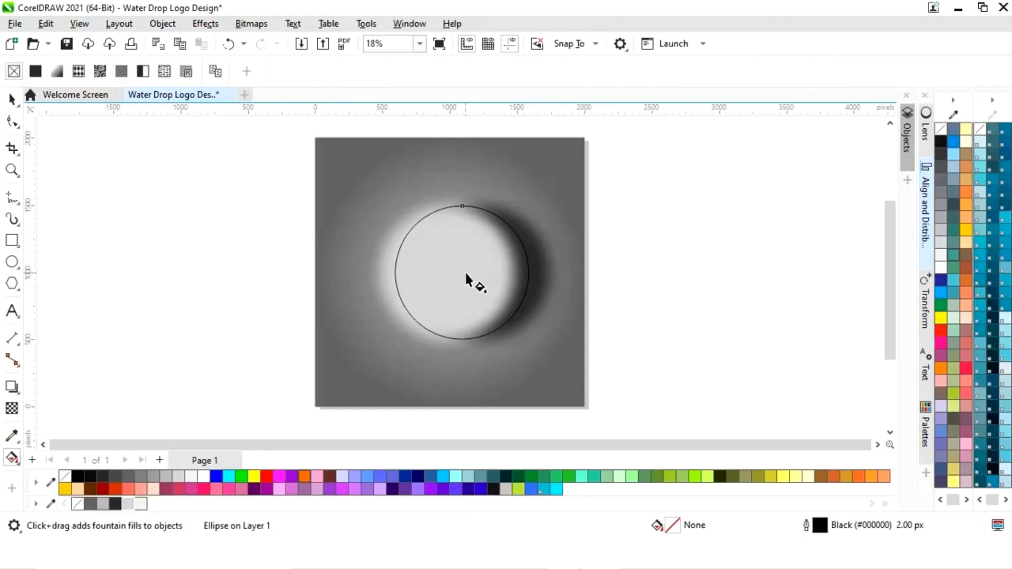
pyautogui.moveTo(461, 272); pyautogui.dragTo(525, 269)
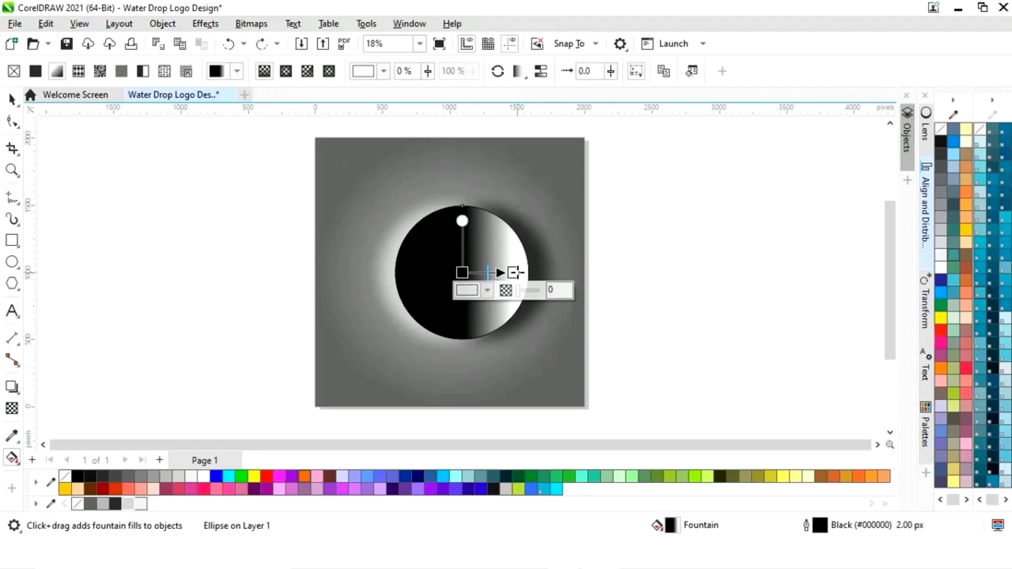
pyautogui.click(285, 72)
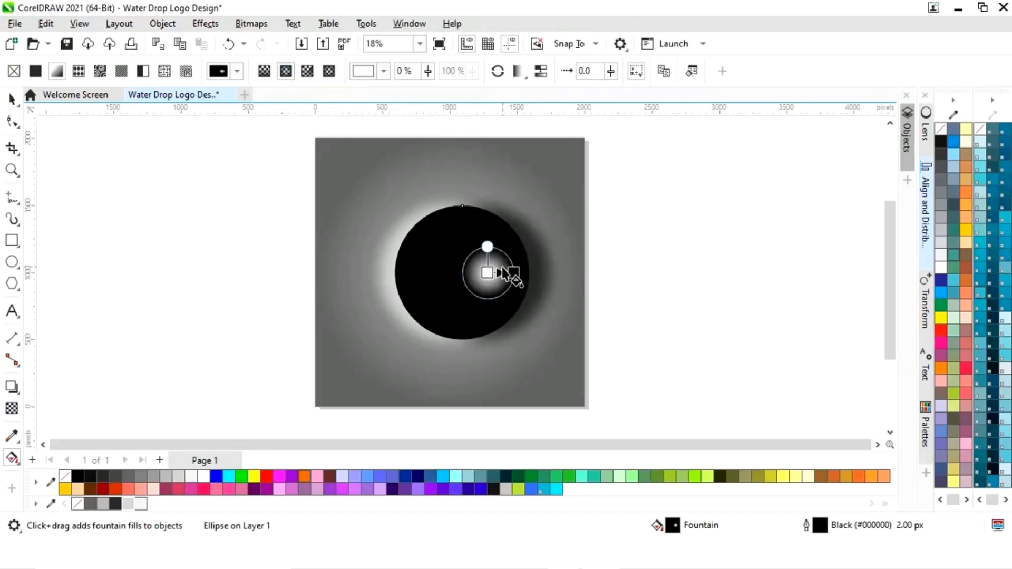
pyautogui.moveTo(512, 272); pyautogui.dragTo(398, 272)
pyautogui.moveTo(488, 362); pyautogui.dragTo(490, 206)
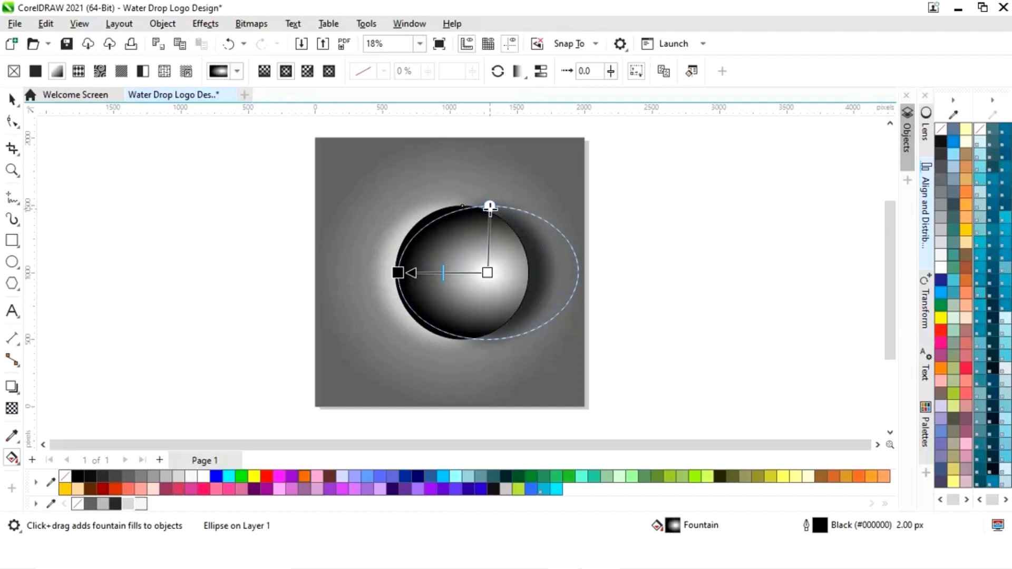
pyautogui.moveTo(398, 272); pyautogui.dragTo(389, 268)
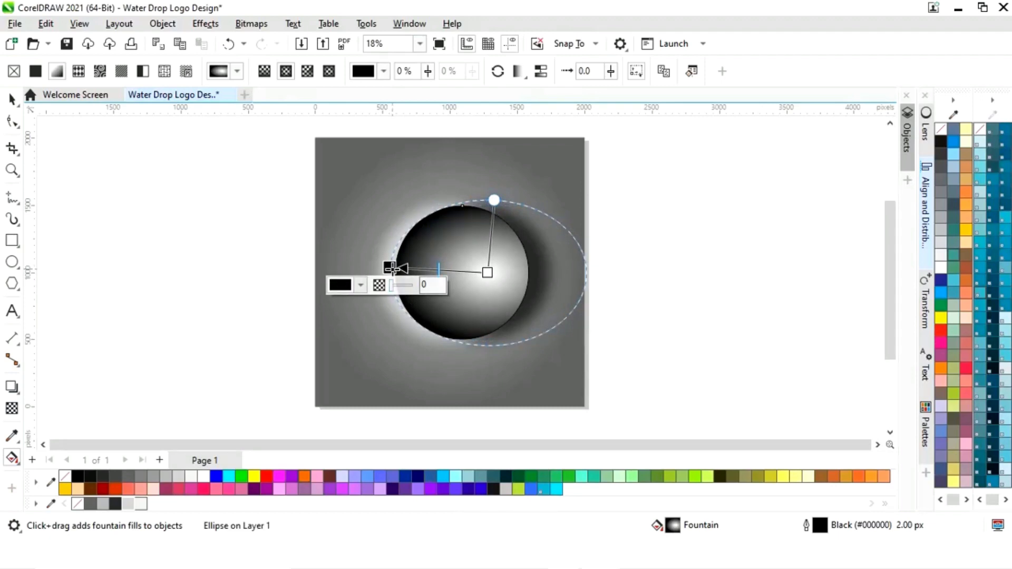
# Step: Set the gradient's outer node to dark grey and flatten the gradient ellipse slightly
pyautogui.click(360, 285)
pyautogui.click(471, 501)
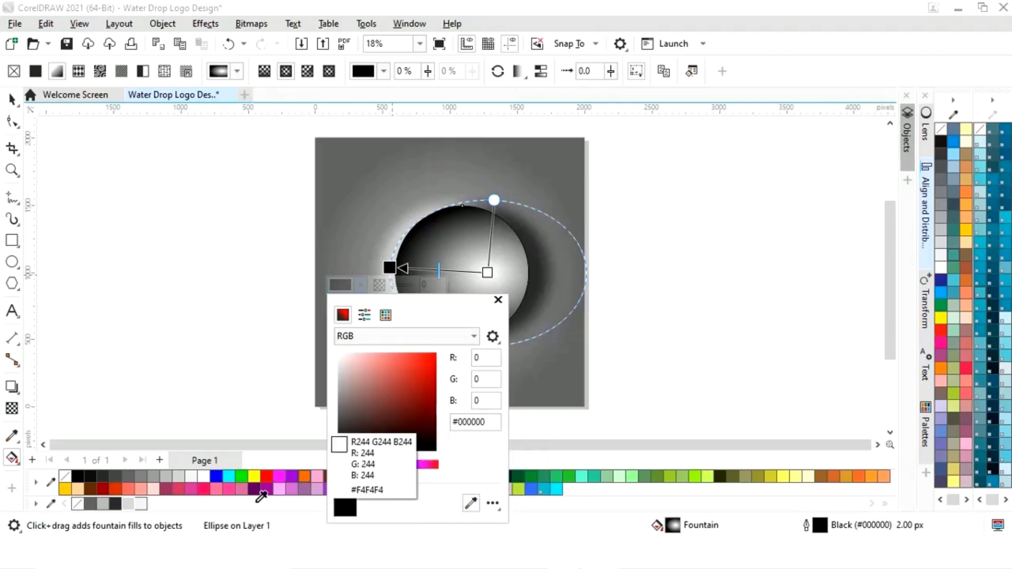
pyautogui.click(115, 504)
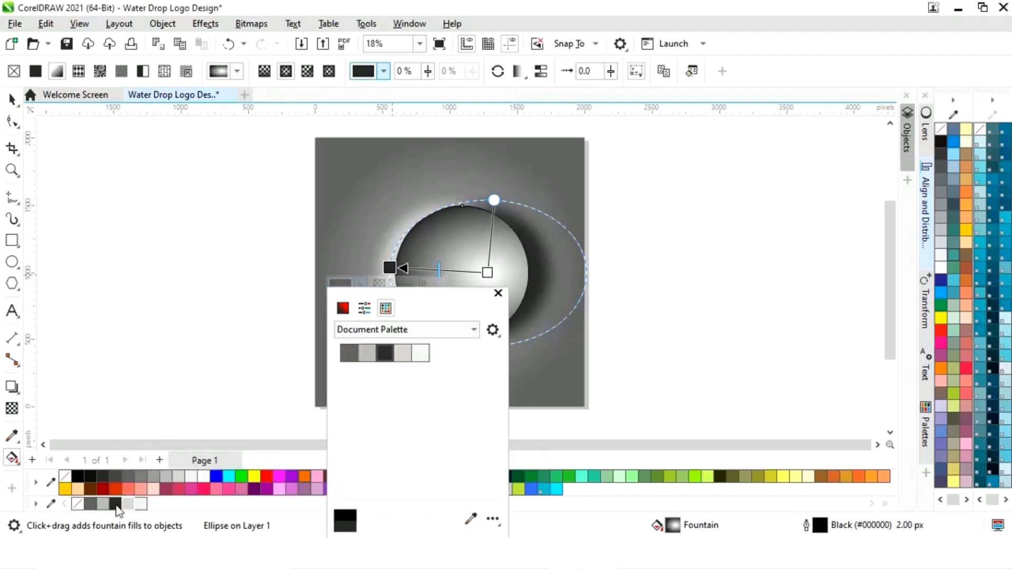
pyautogui.click(497, 294)
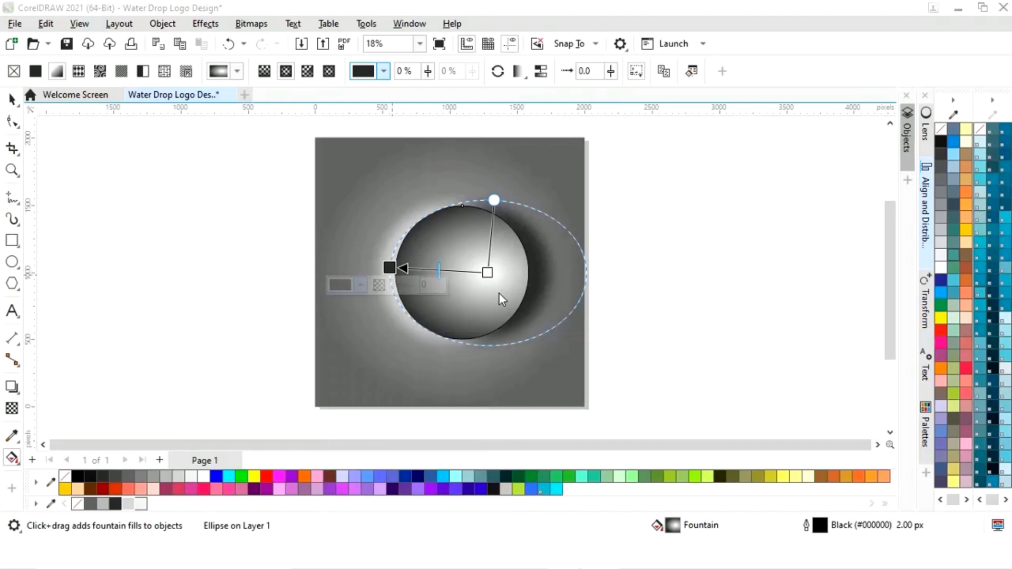
pyautogui.moveTo(493, 199); pyautogui.dragTo(488, 196)
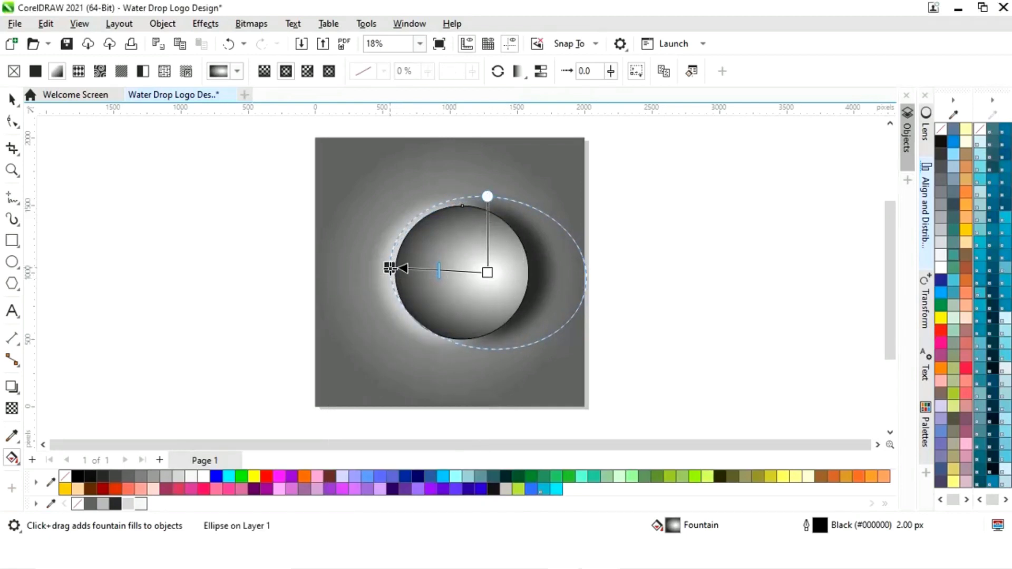
pyautogui.moveTo(390, 269); pyautogui.dragTo(395, 272)
pyautogui.moveTo(484, 201); pyautogui.dragTo(487, 197)
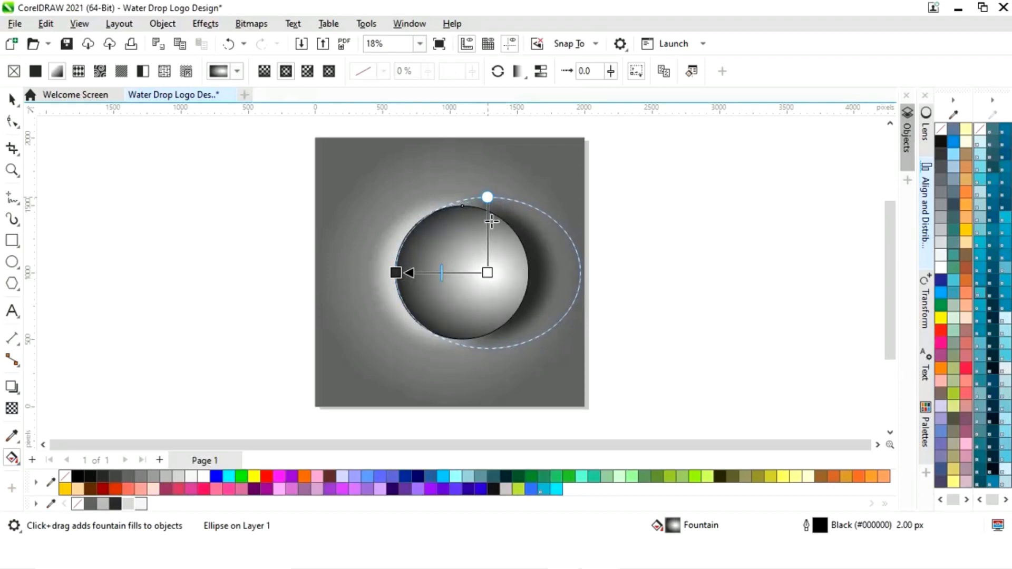
# Step: Set the gradient's centre node to light grey and extend the gradient to the right
pyautogui.click(488, 273)
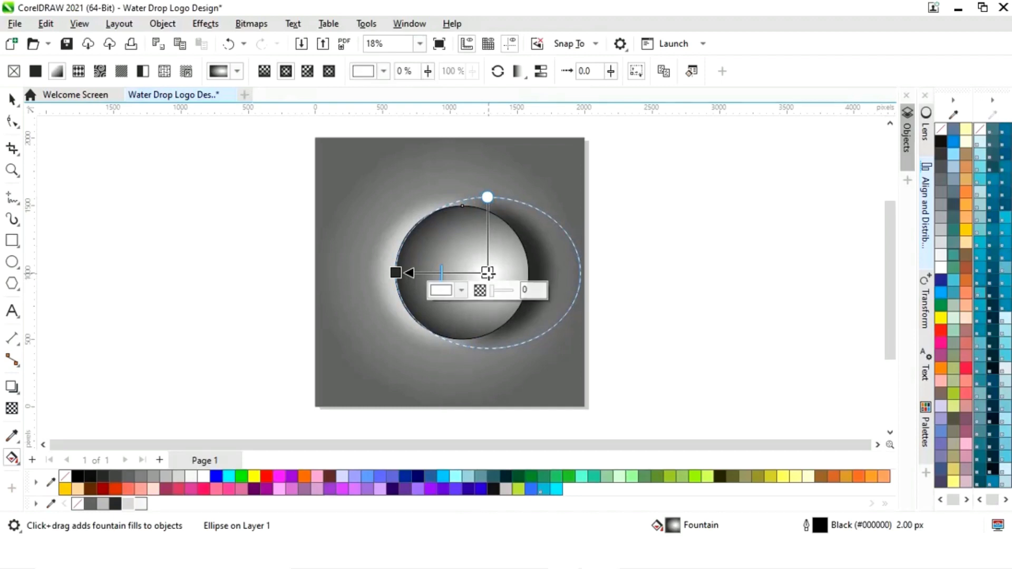
pyautogui.click(462, 291)
pyautogui.click(572, 238)
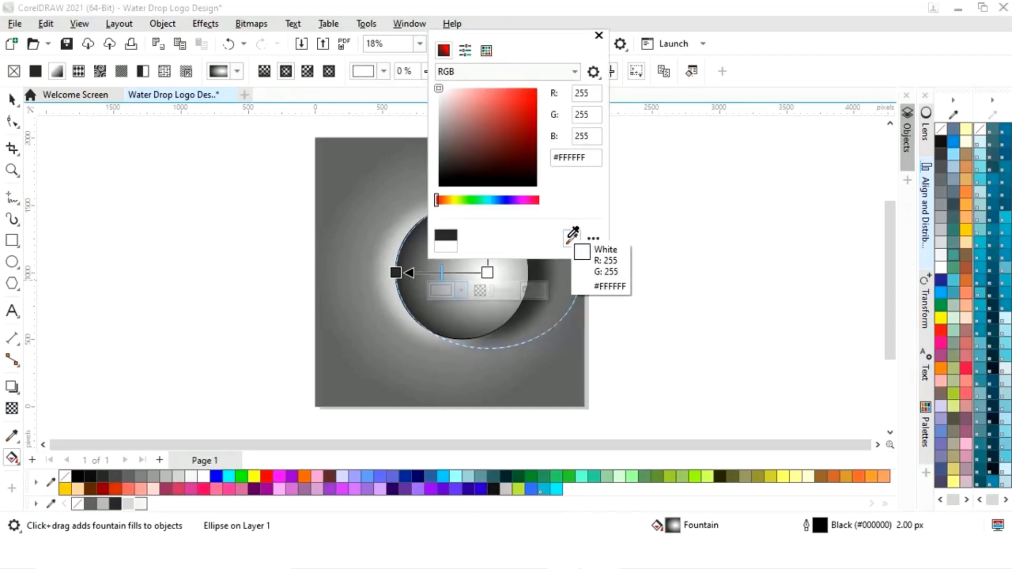
pyautogui.click(130, 501)
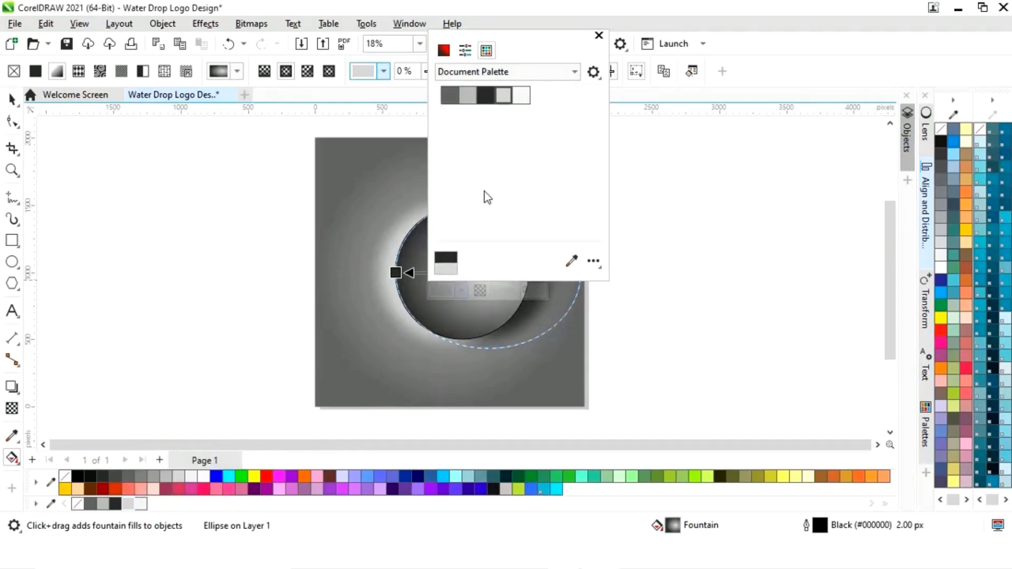
pyautogui.click(599, 35)
pyautogui.moveTo(488, 271); pyautogui.dragTo(528, 272)
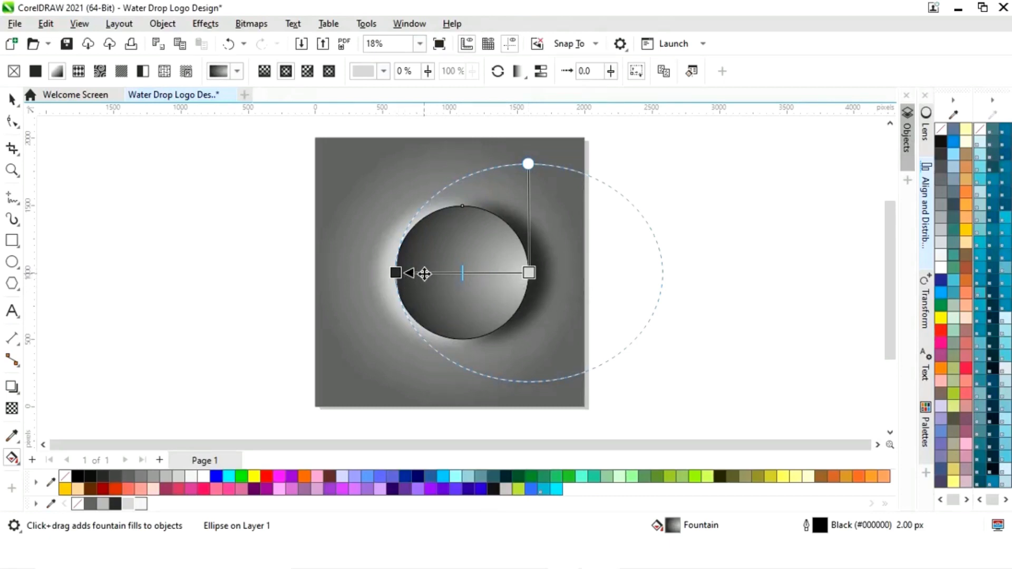
# Step: Make the gradient node near the dark edge light grey as well
pyautogui.click(424, 273)
pyautogui.click(397, 291)
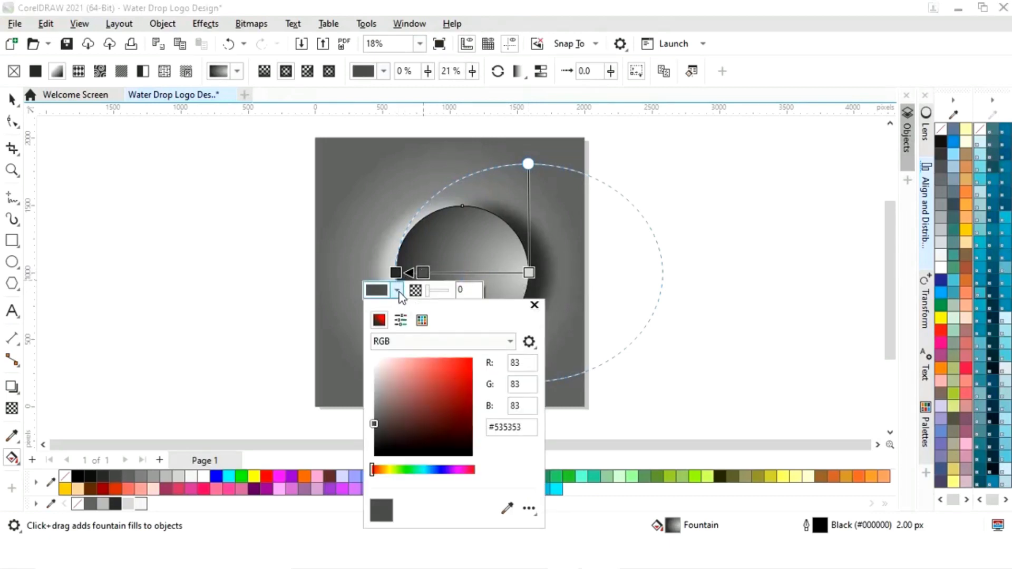
pyautogui.click(507, 509)
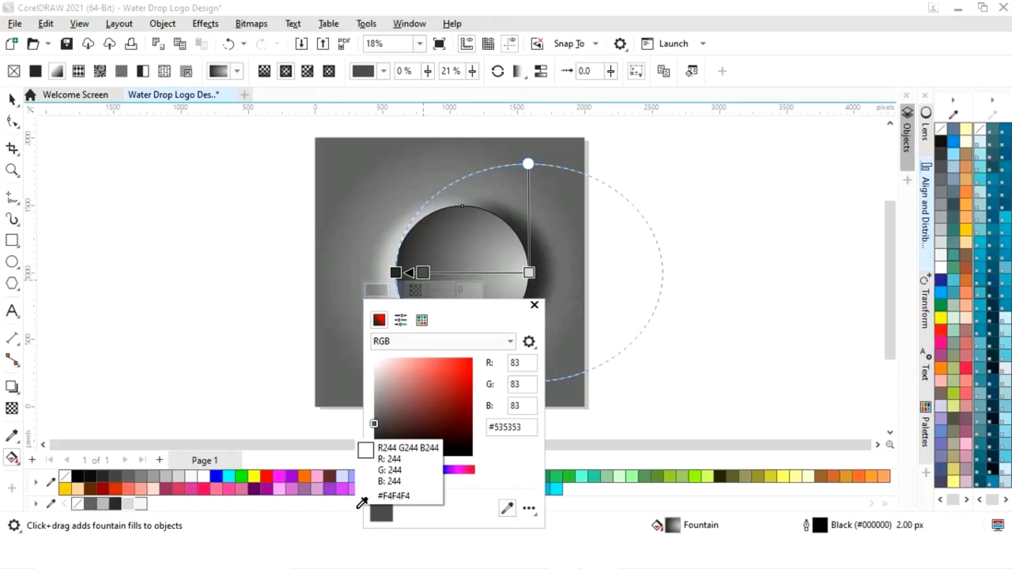
pyautogui.click(132, 505)
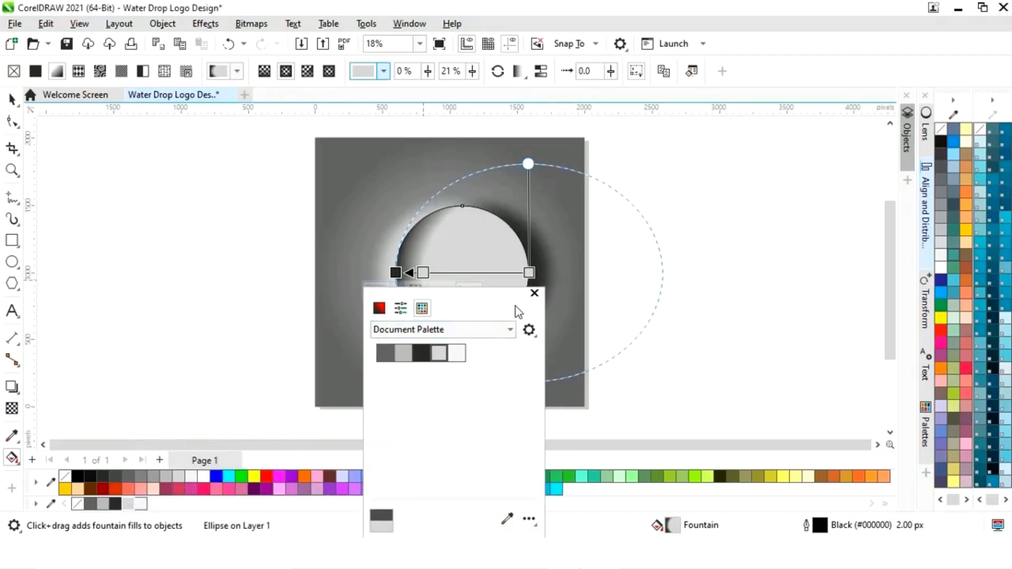
pyautogui.click(534, 294)
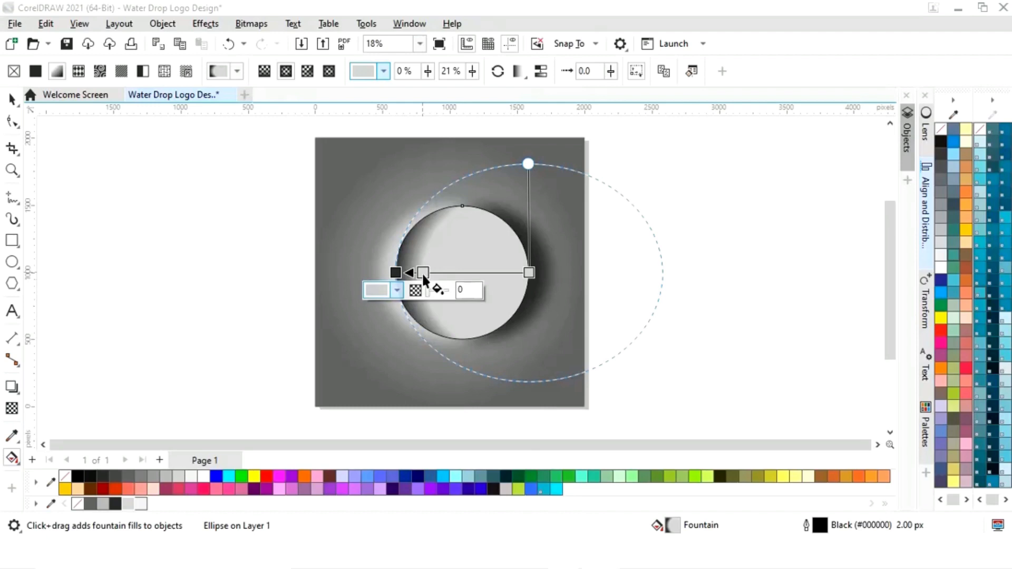
pyautogui.click(395, 273)
pyautogui.click(11, 99)
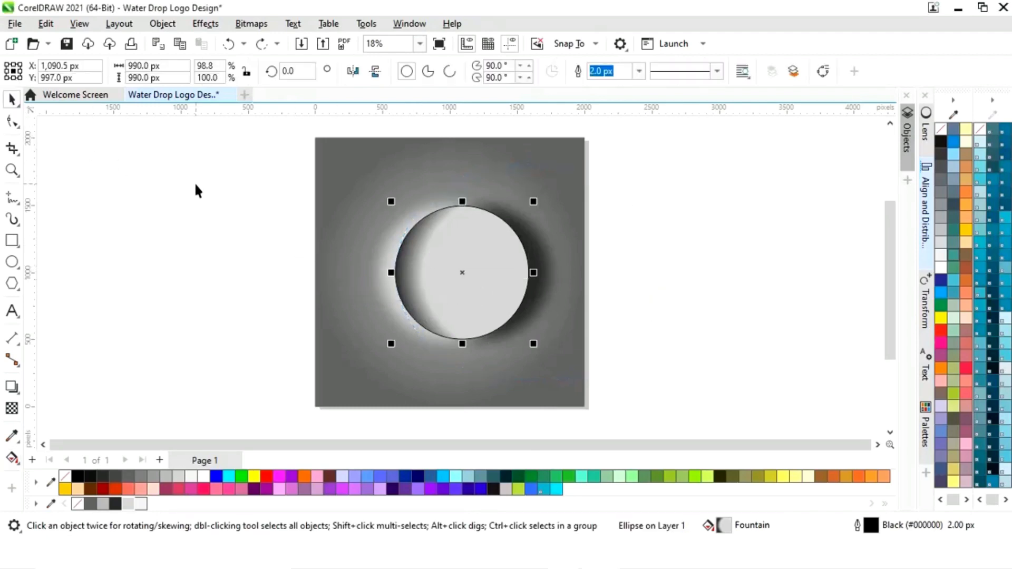
# Step: Remove the circle's outline and shift the light gradient node to shape the dark left crescent
pyautogui.press('z')
pyautogui.moveTo(323, 177); pyautogui.dragTo(507, 369)
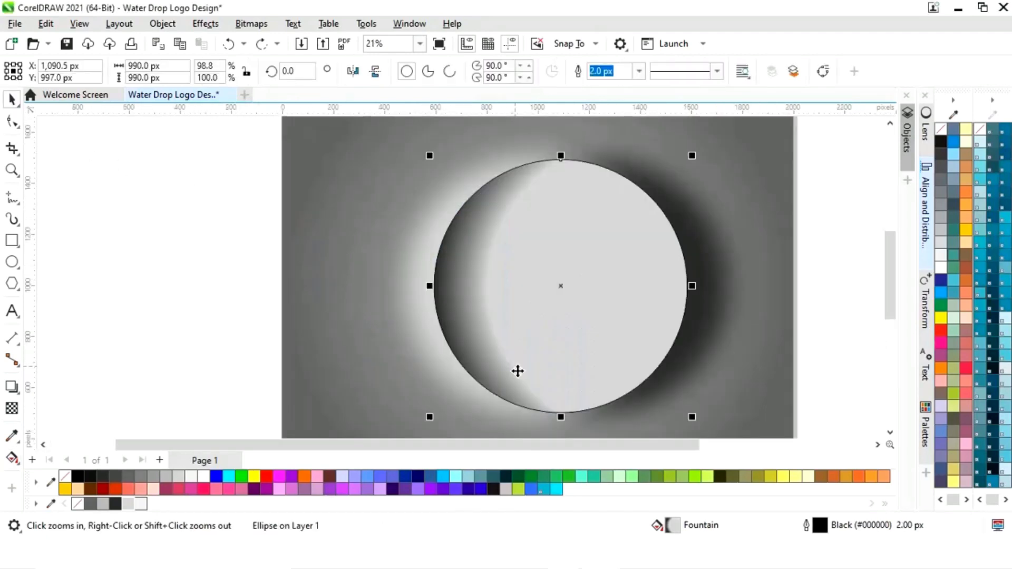
pyautogui.rightClick(78, 506)
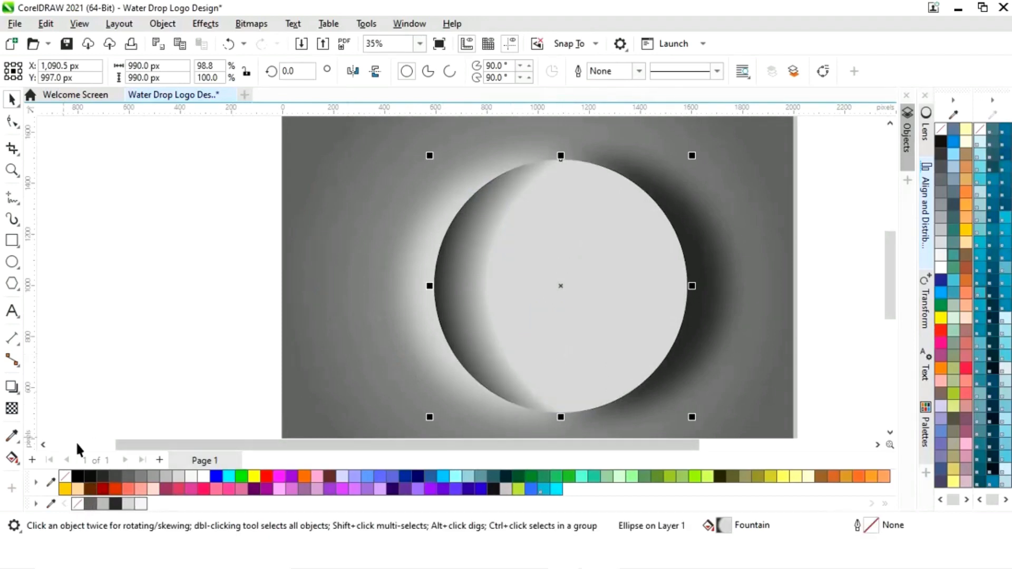
pyautogui.click(11, 458)
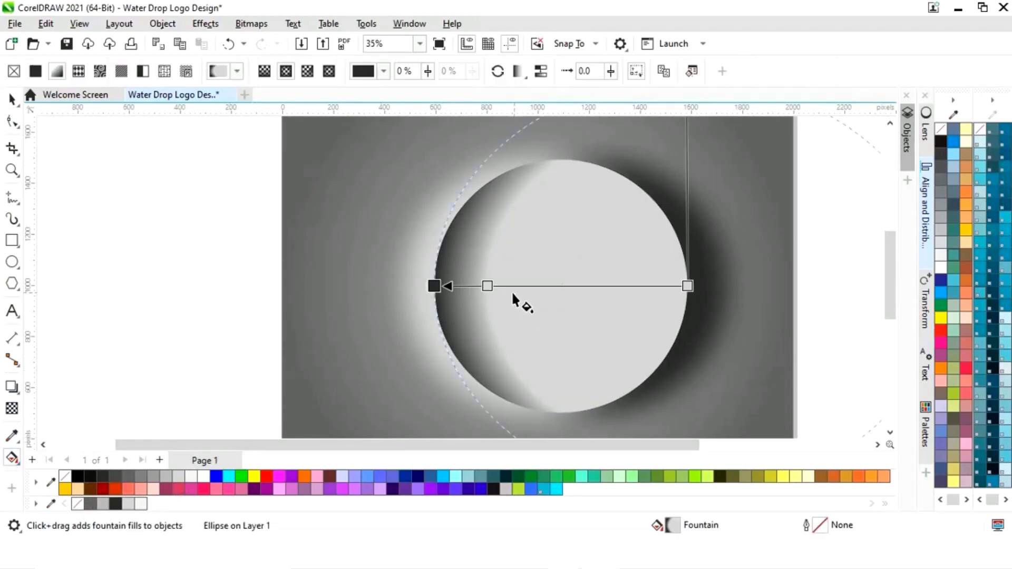
pyautogui.moveTo(488, 286); pyautogui.dragTo(476, 287)
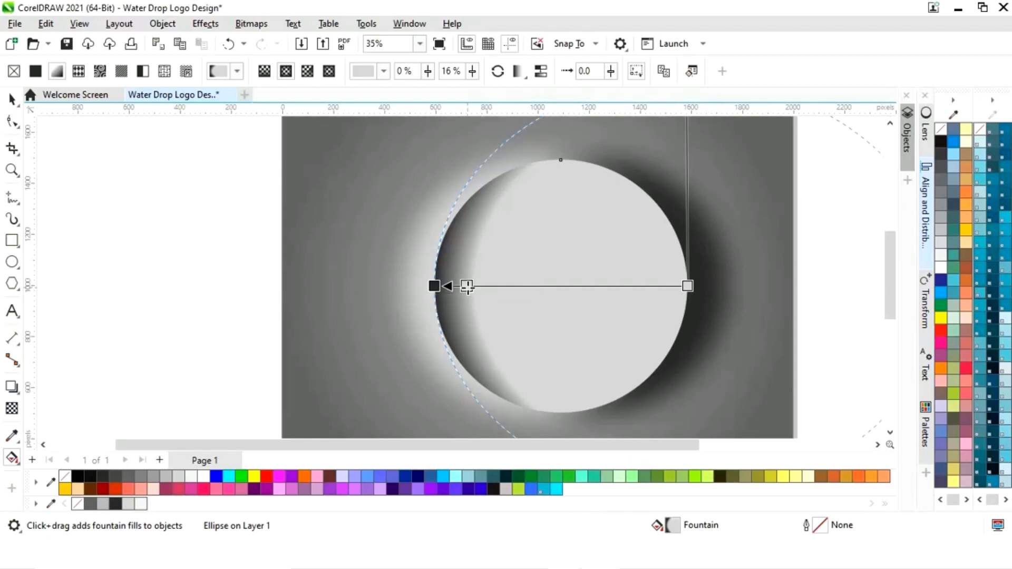
pyautogui.moveTo(467, 286); pyautogui.dragTo(466, 286)
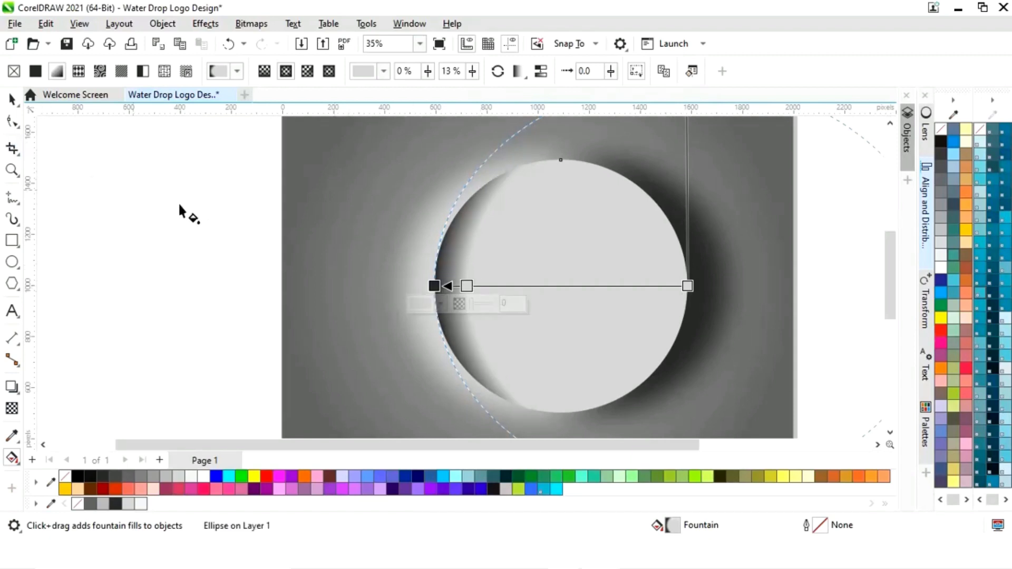
pyautogui.moveTo(467, 287); pyautogui.dragTo(485, 286)
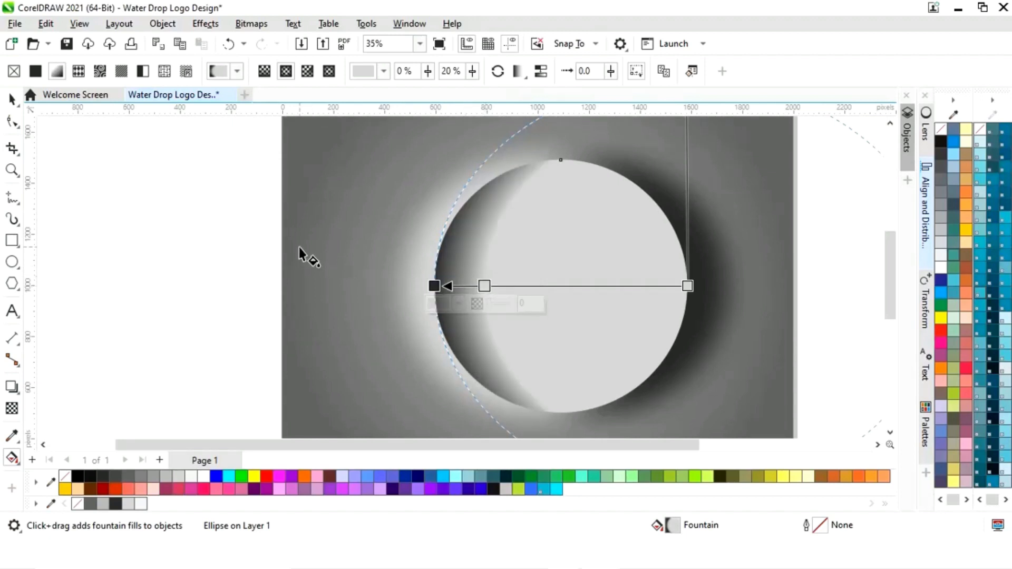
pyautogui.click(12, 99)
# Step: With the whole page in view, nudge the underlying ellipse slightly to the right
pyautogui.click(187, 265)
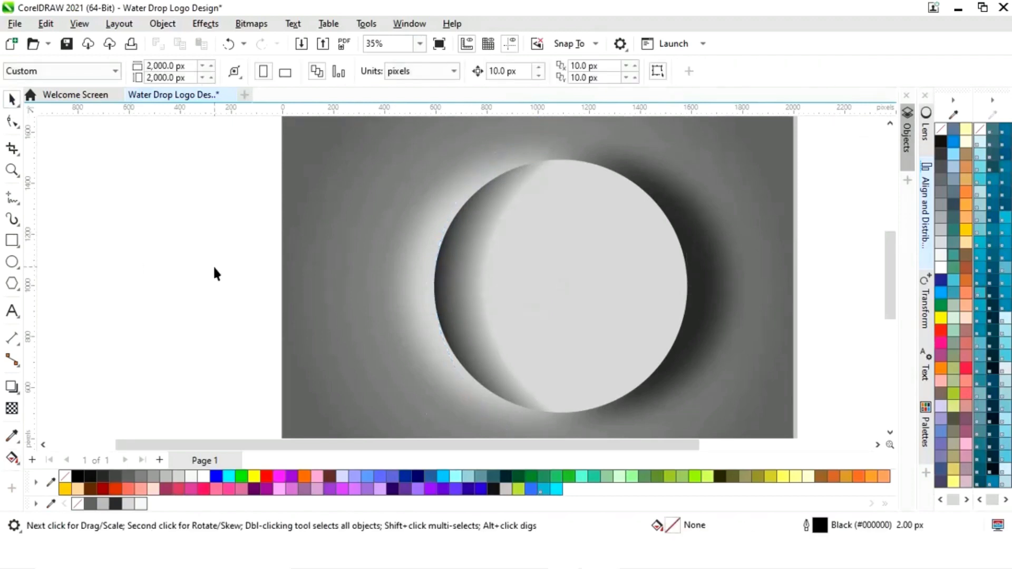
pyautogui.hotkey('shift', 'F4')
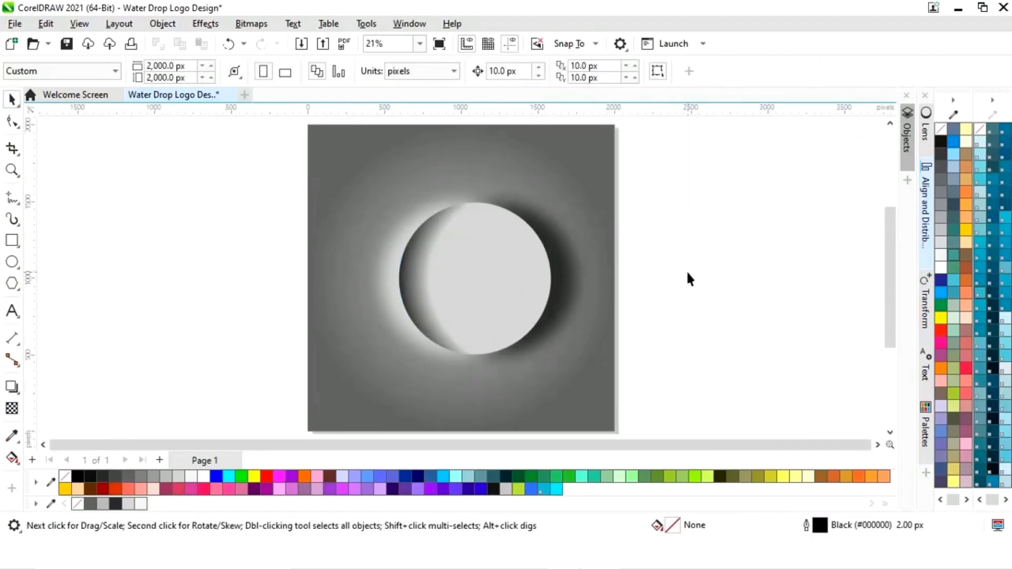
pyautogui.click(567, 286)
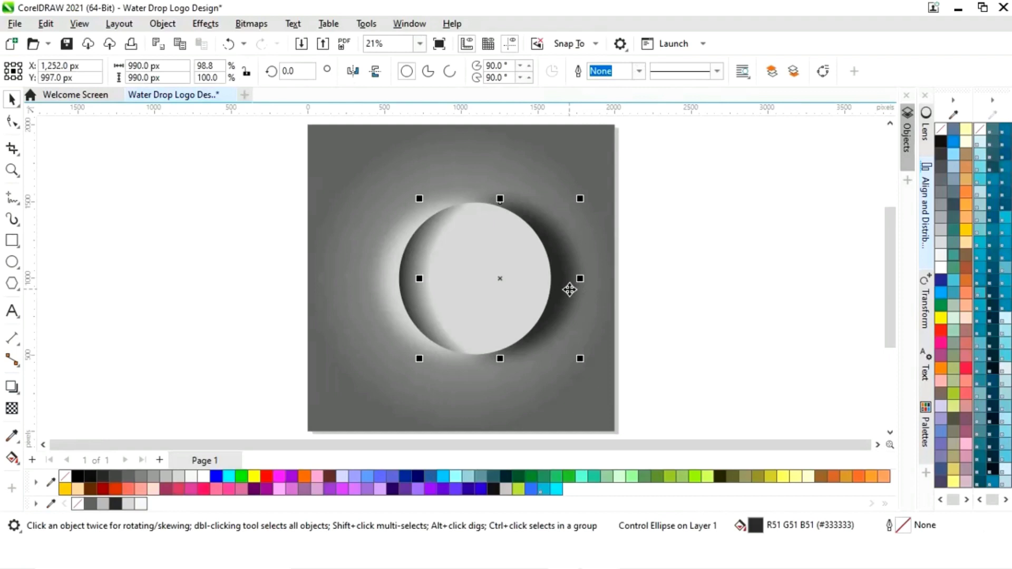
pyautogui.click(690, 302)
pyautogui.click(392, 291)
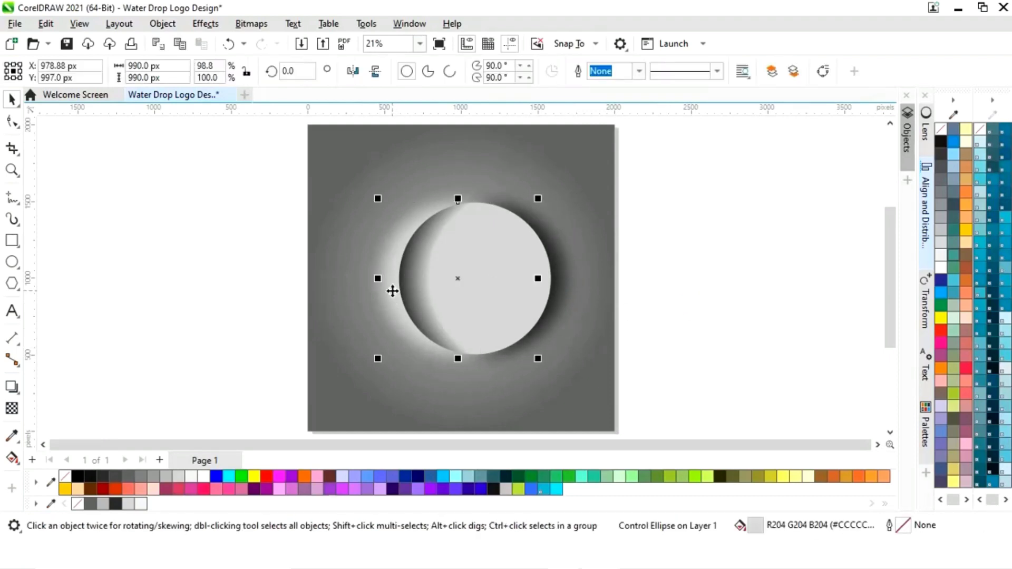
pyautogui.moveTo(391, 295); pyautogui.dragTo(392, 296)
pyautogui.click(695, 294)
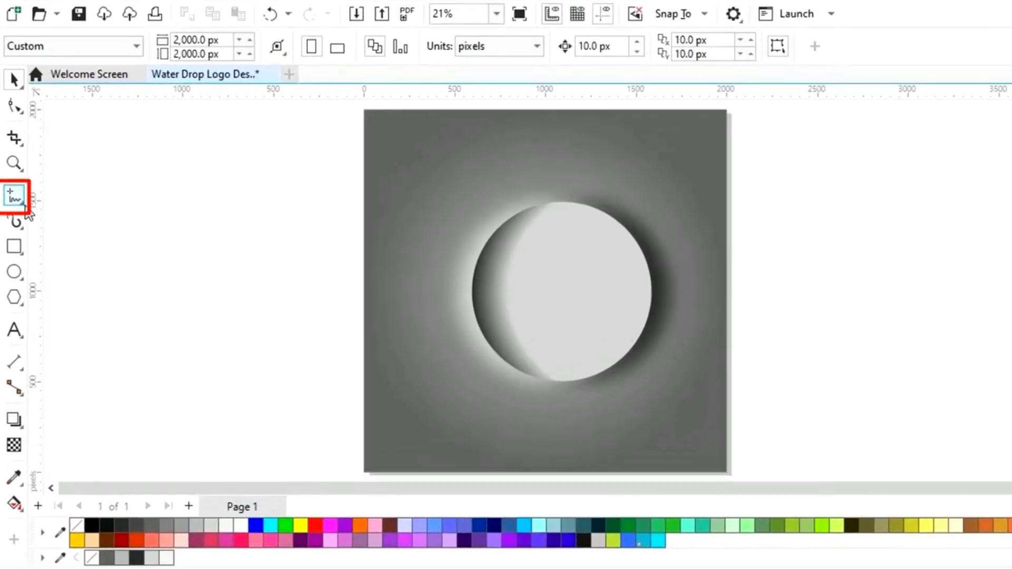
# Step: Draw a three-node Pen path to the right of the page
pyautogui.click(12, 198)
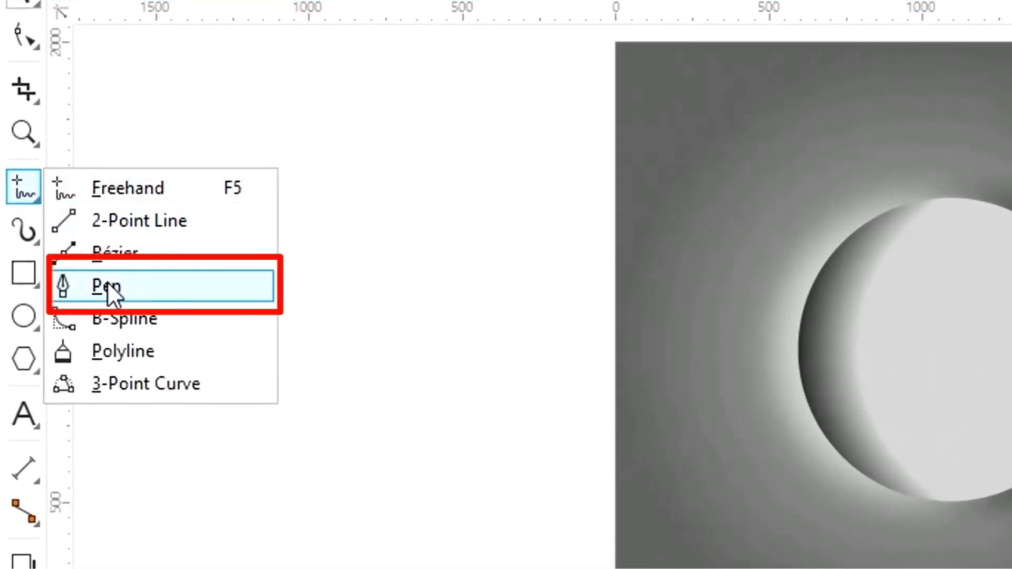
pyautogui.click(107, 284)
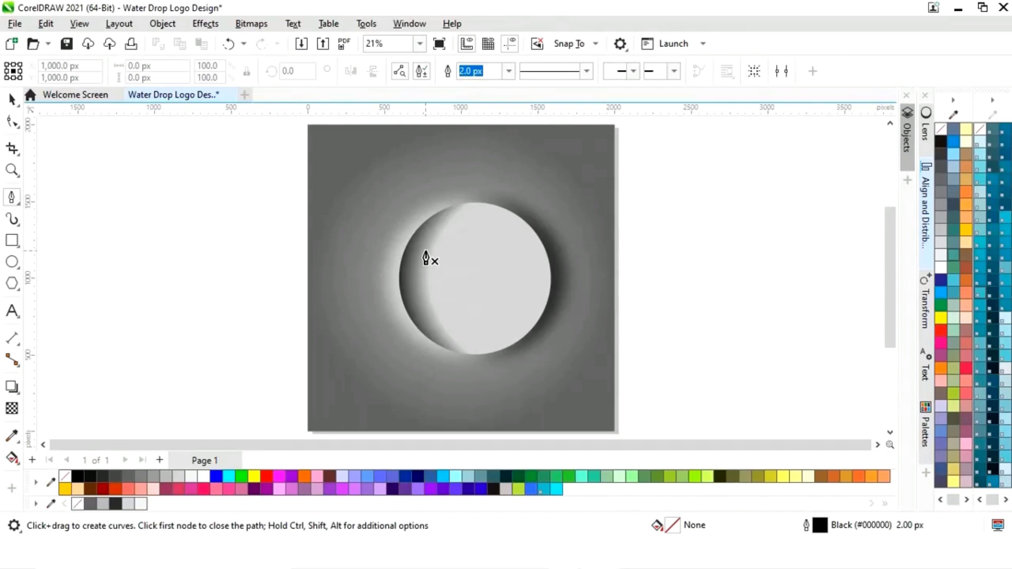
pyautogui.click(738, 234)
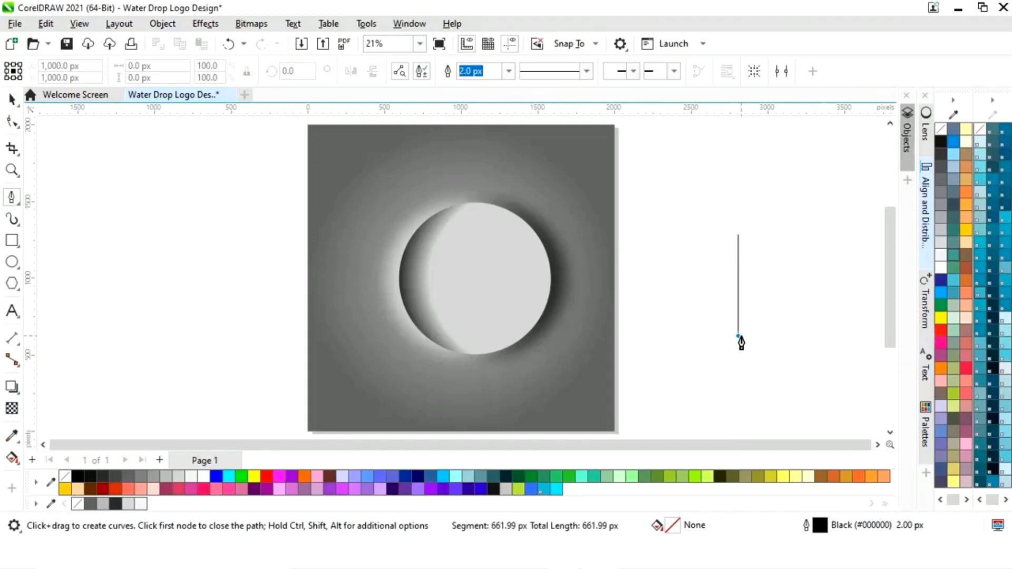
pyautogui.click(738, 337)
pyautogui.moveTo(721, 289); pyautogui.dragTo(746, 283)
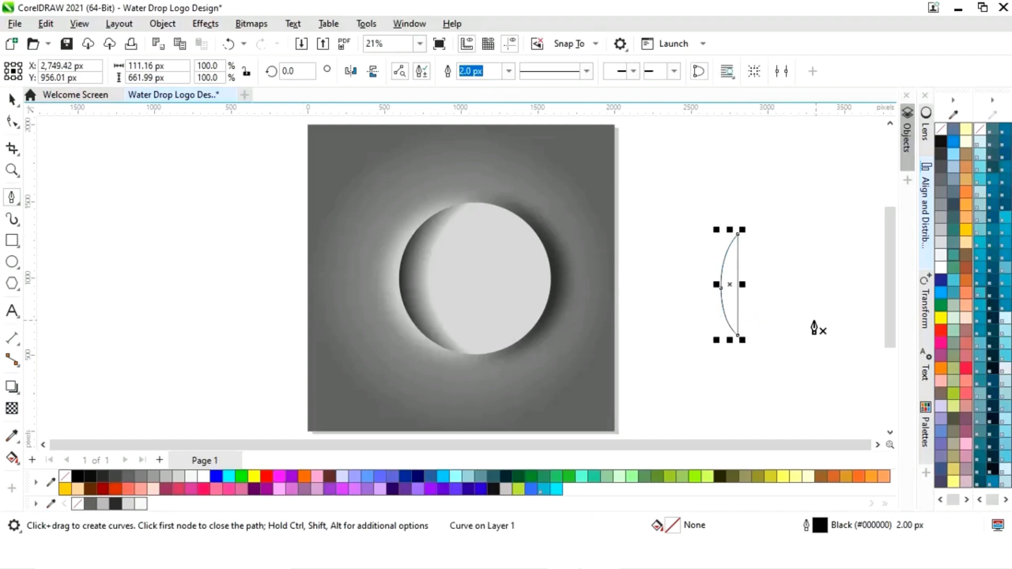
# Step: Convert the path's straight segment to a curve, bending it into a thin crescent on the circle's left edge
pyautogui.click(12, 120)
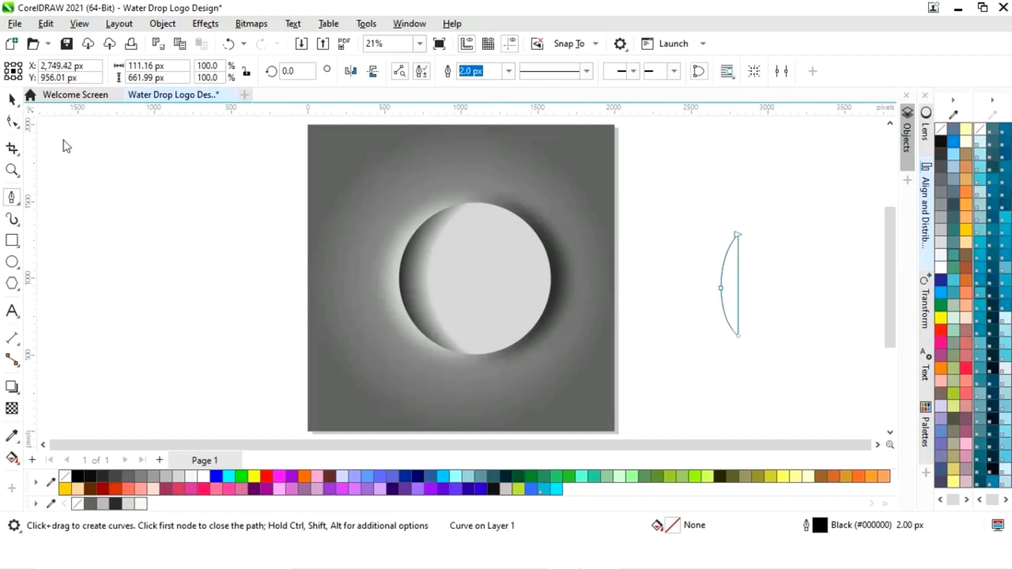
pyautogui.click(738, 284)
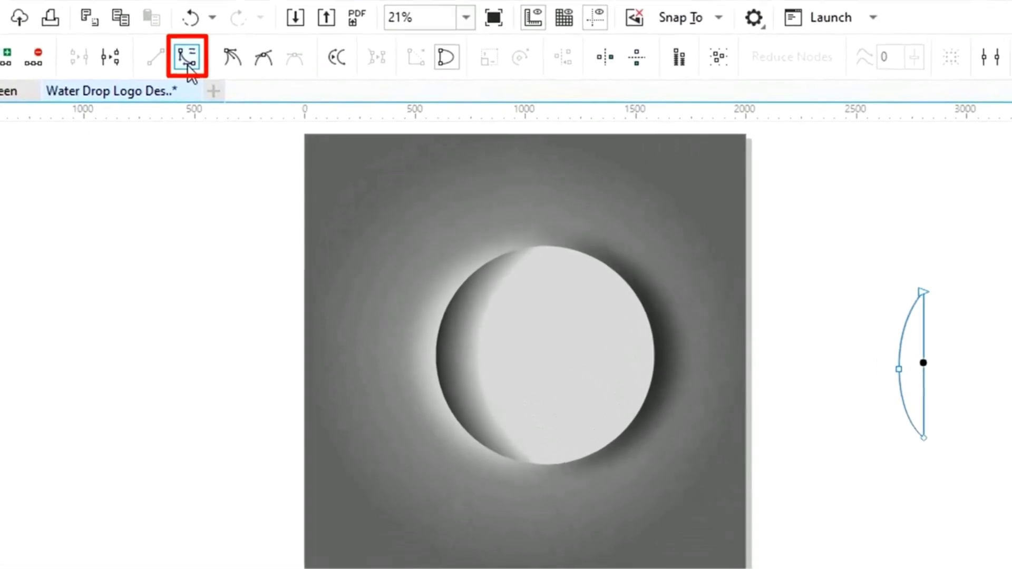
pyautogui.click(217, 67)
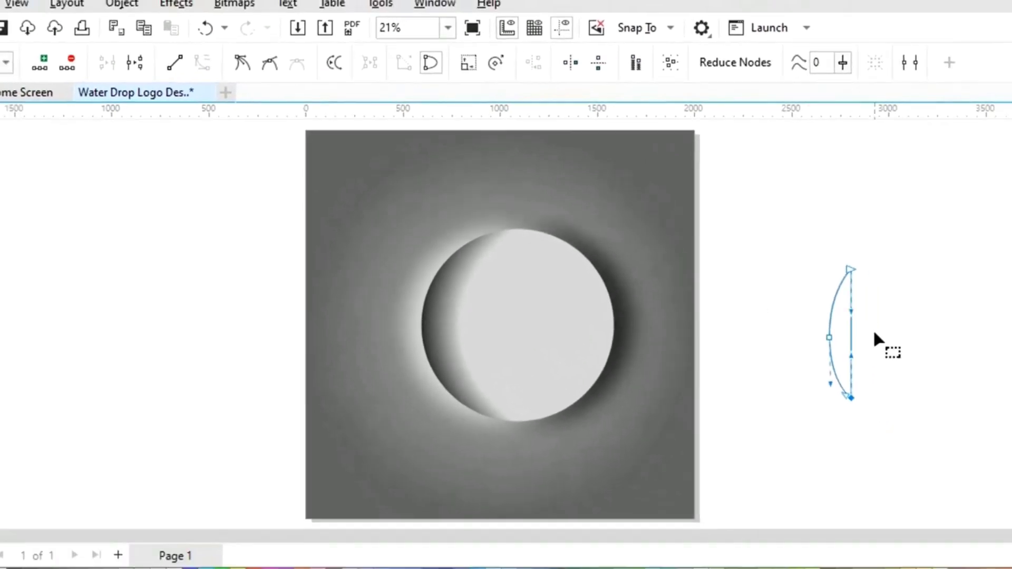
pyautogui.moveTo(778, 284); pyautogui.dragTo(723, 270)
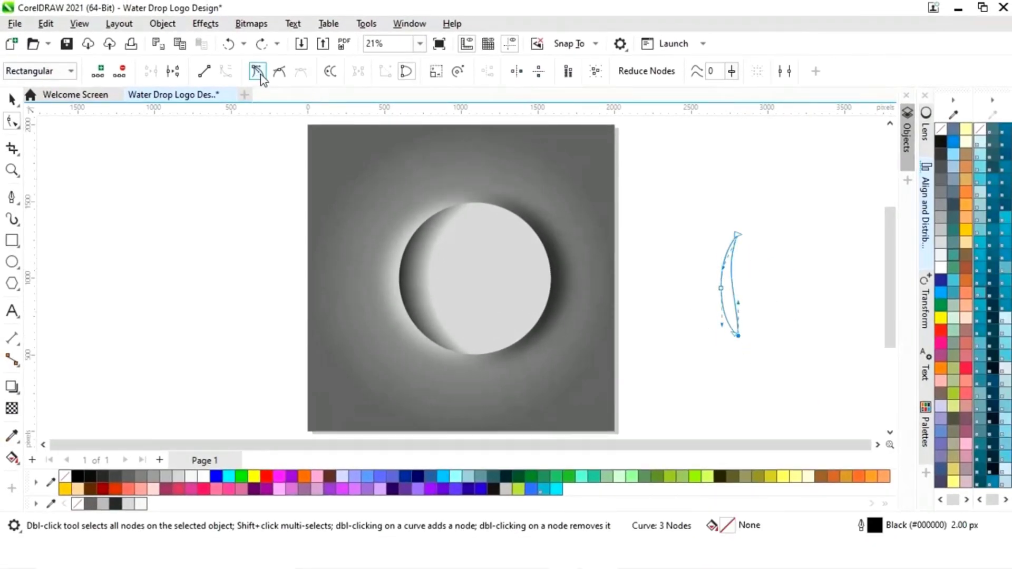
pyautogui.moveTo(738, 303); pyautogui.dragTo(423, 277)
pyautogui.click(12, 99)
# Step: Fill the crescent white and zoom in on the circle
pyautogui.click(203, 476)
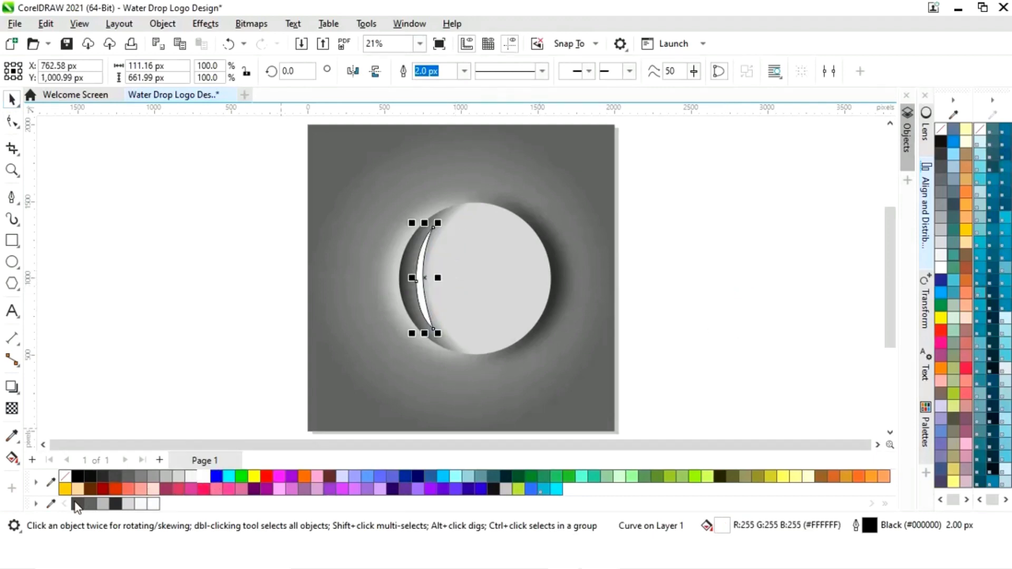
pyautogui.click(337, 348)
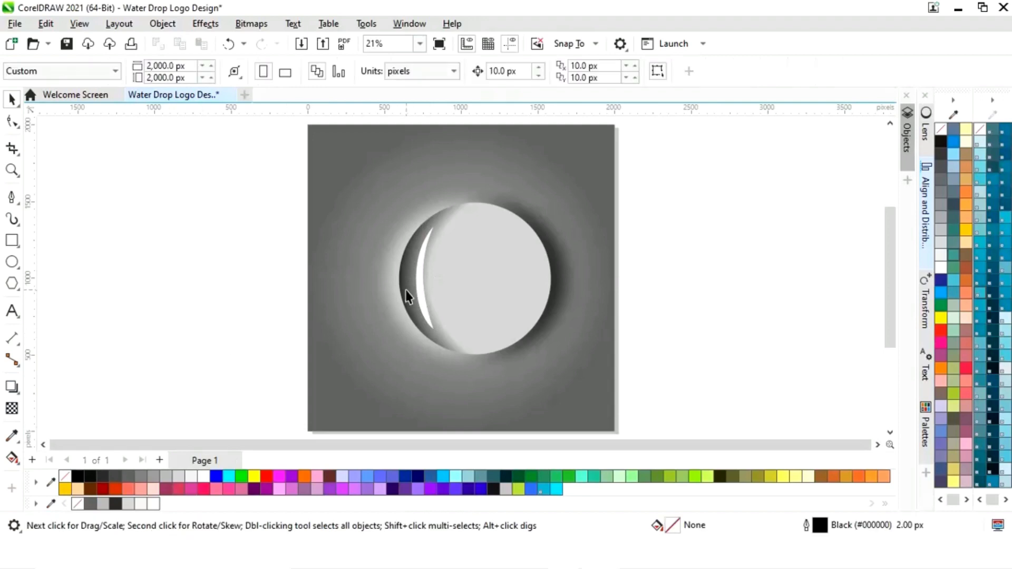
pyautogui.click(429, 288)
pyautogui.press('z')
pyautogui.moveTo(314, 170); pyautogui.dragTo(549, 379)
pyautogui.press('Escape')
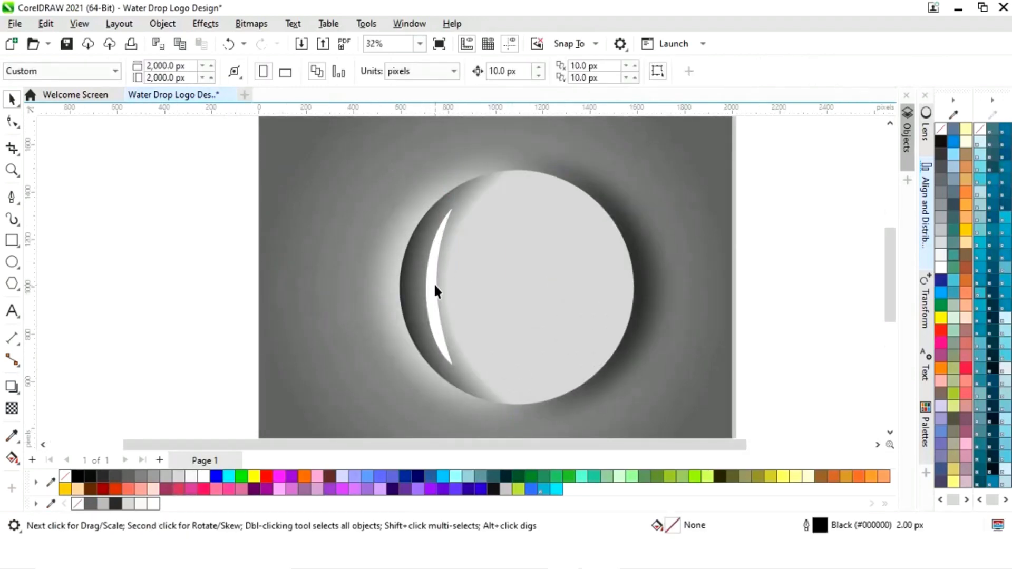
pyautogui.click(434, 288)
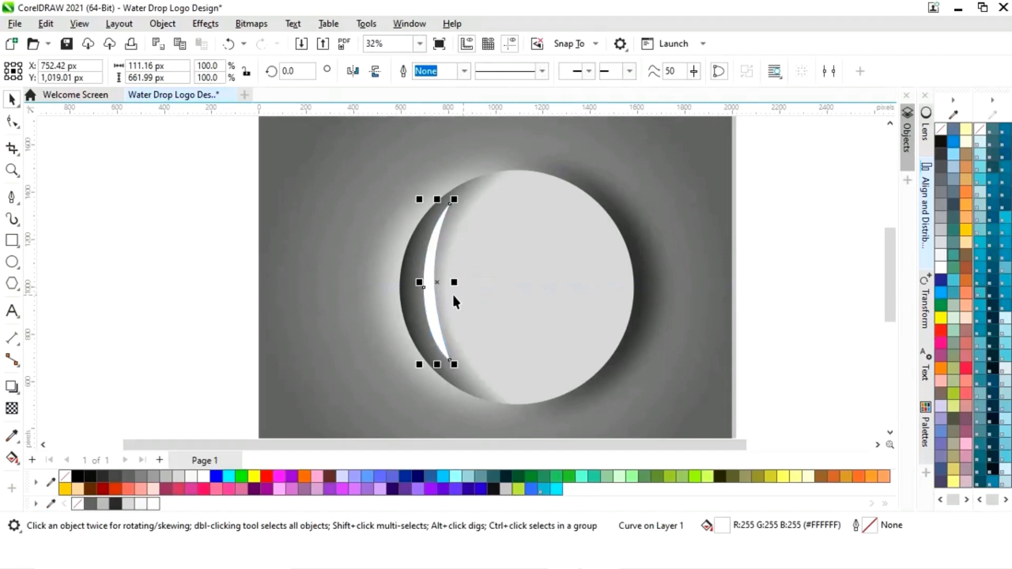
# Step: Pull the crescent's top and bottom points inward so it hugs the circle's edge
pyautogui.click(11, 121)
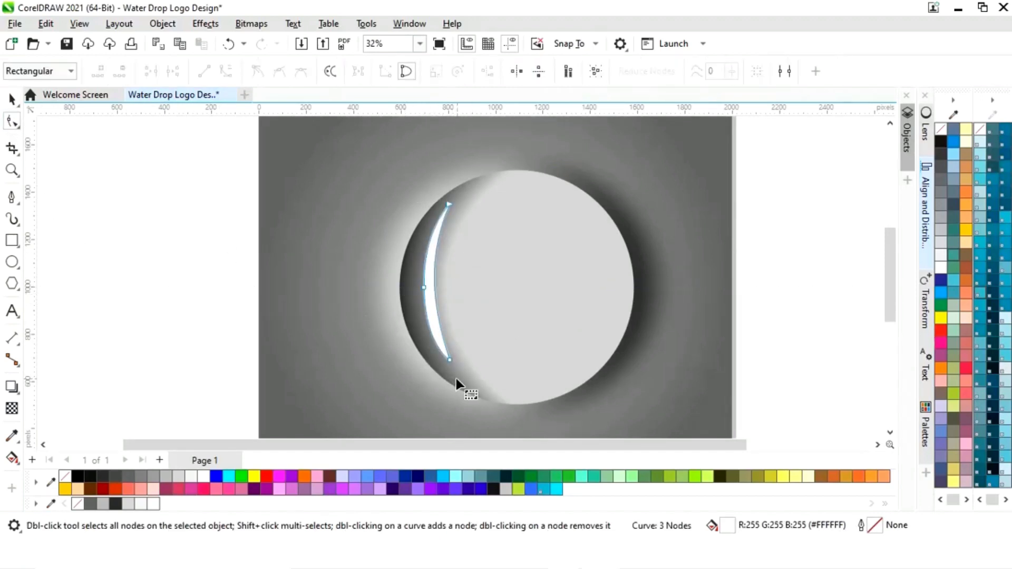
pyautogui.moveTo(450, 360); pyautogui.dragTo(443, 340)
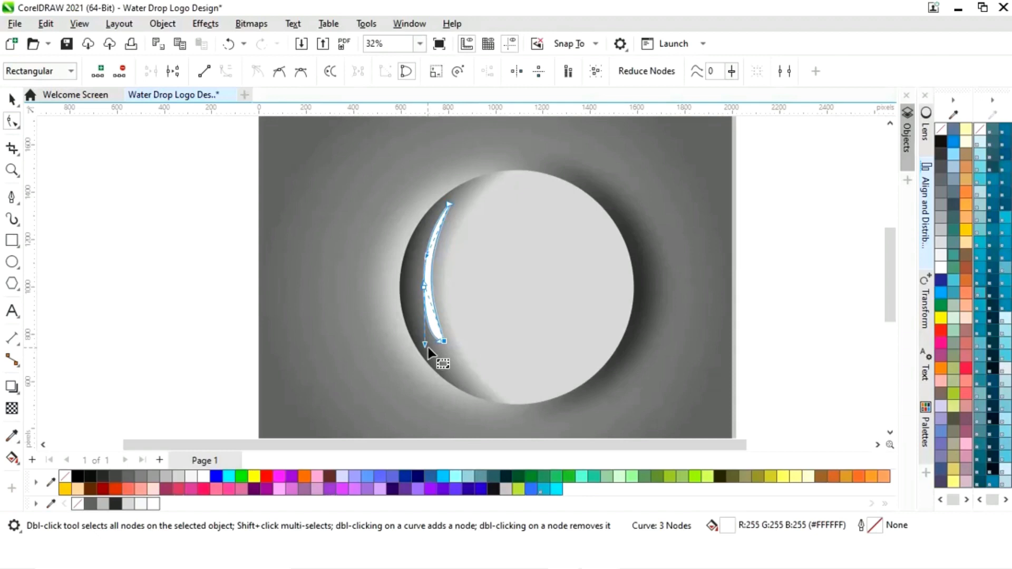
pyautogui.moveTo(448, 206); pyautogui.dragTo(425, 236)
pyautogui.click(424, 287)
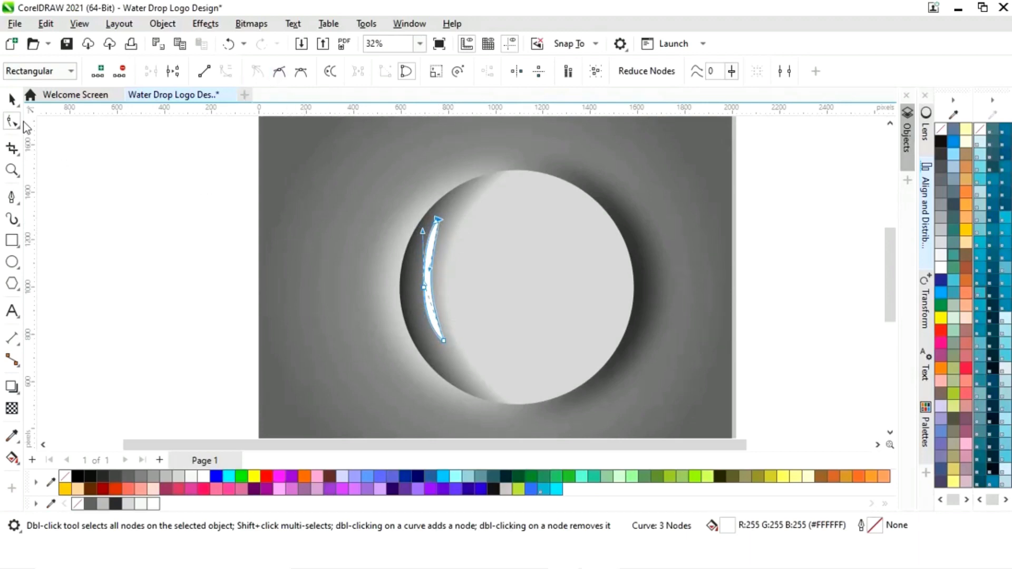
pyautogui.press('space')
pyautogui.press('Escape')
pyautogui.scroll(-2, 713, 297)
pyautogui.scroll(3, 458, 318)
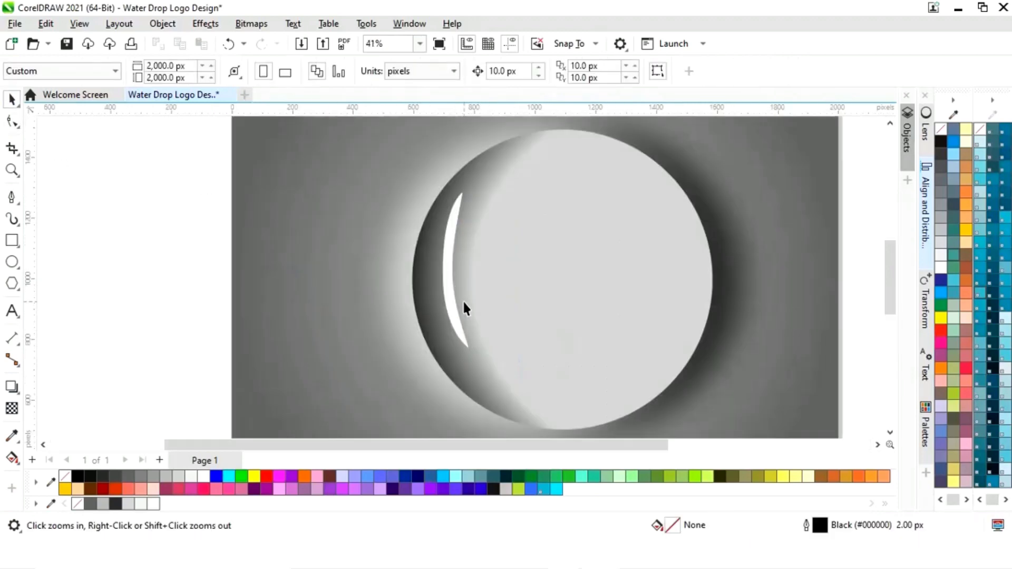
# Step: Slim the crescent further by moving its inner middle node left and adjusting a handle
pyautogui.click(452, 295)
pyautogui.press('F10')
pyautogui.moveTo(441, 211); pyautogui.dragTo(442, 217)
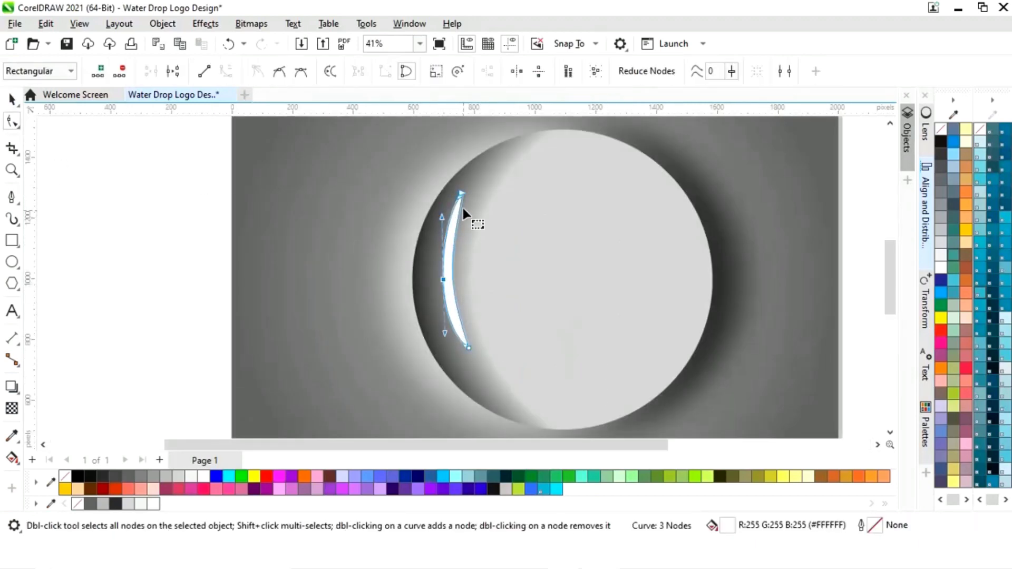
pyautogui.moveTo(455, 304); pyautogui.dragTo(444, 286)
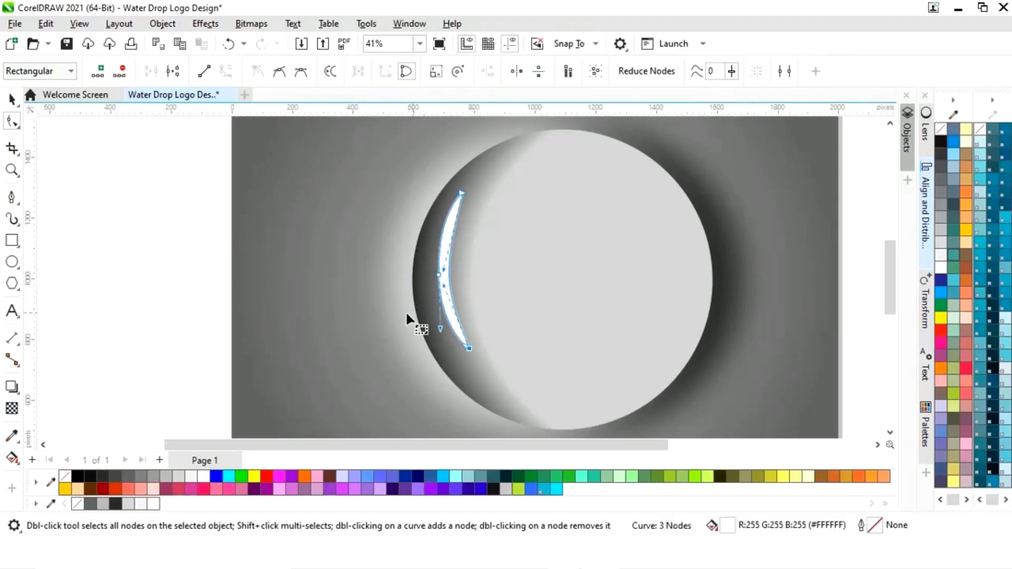
pyautogui.click(12, 98)
pyautogui.hotkey('shift', 'F4')
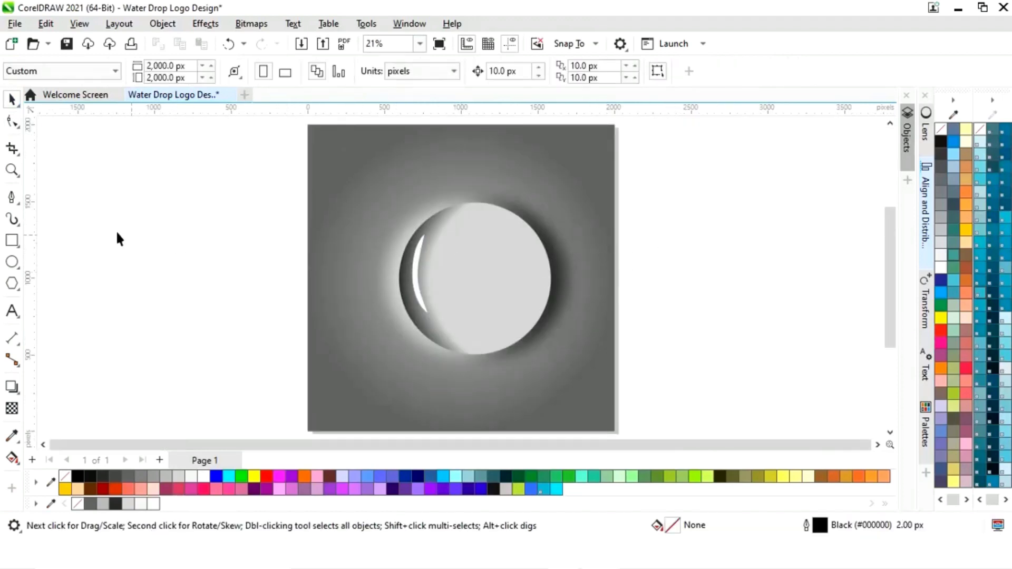
pyautogui.click(11, 196)
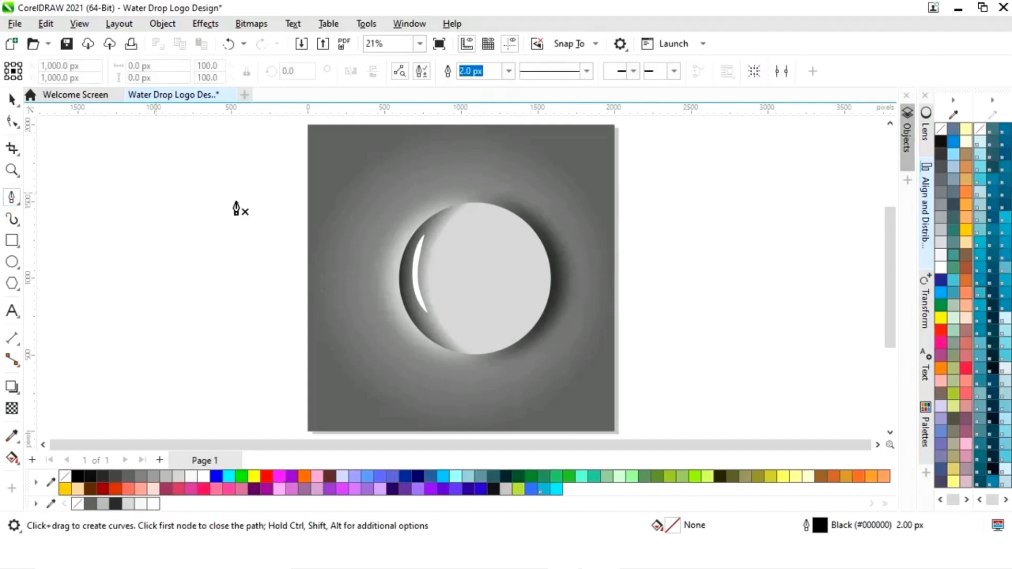
# Step: Draw a closed three-node Pen path beside the page
pyautogui.click(655, 258)
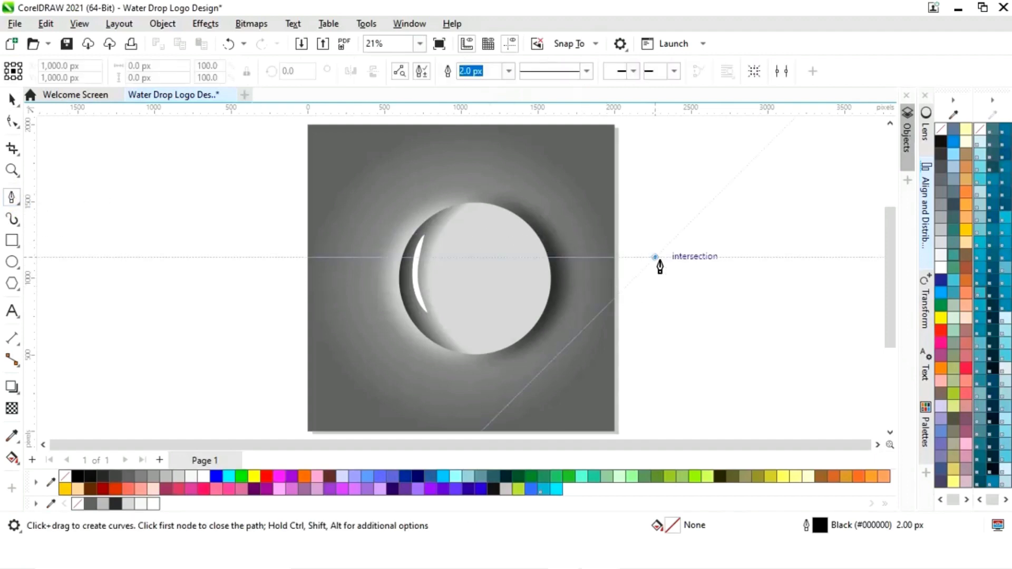
pyautogui.click(702, 292)
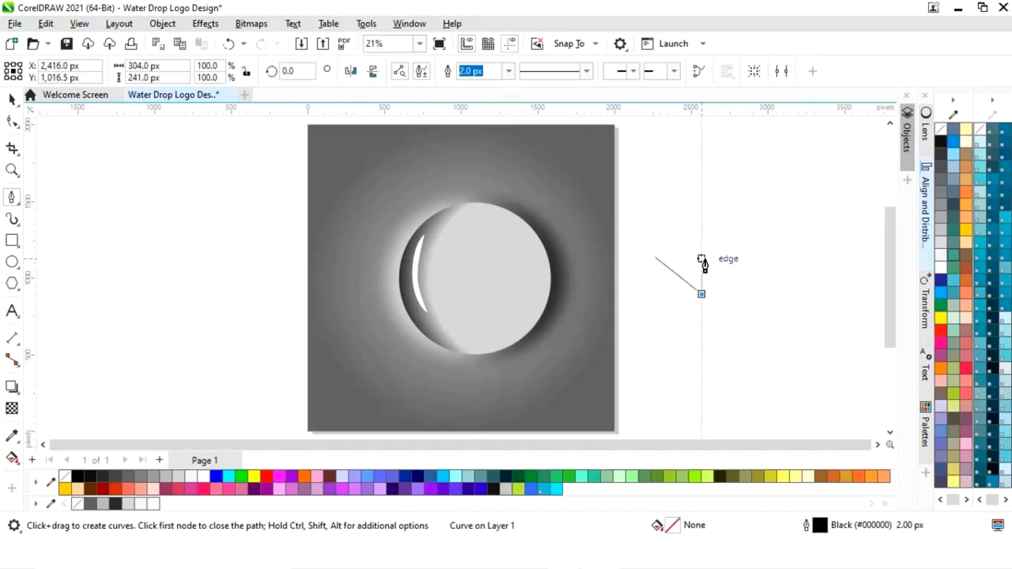
pyautogui.moveTo(701, 260); pyautogui.dragTo(681, 241)
pyautogui.click(656, 259)
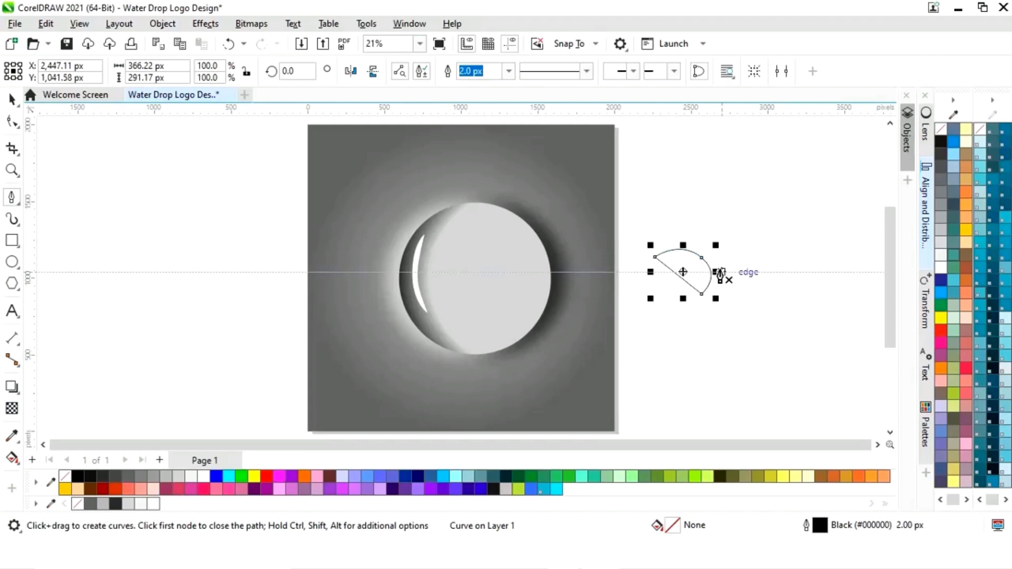
# Step: Bend the path's segments with a cusp node into a small crescent
pyautogui.click(11, 122)
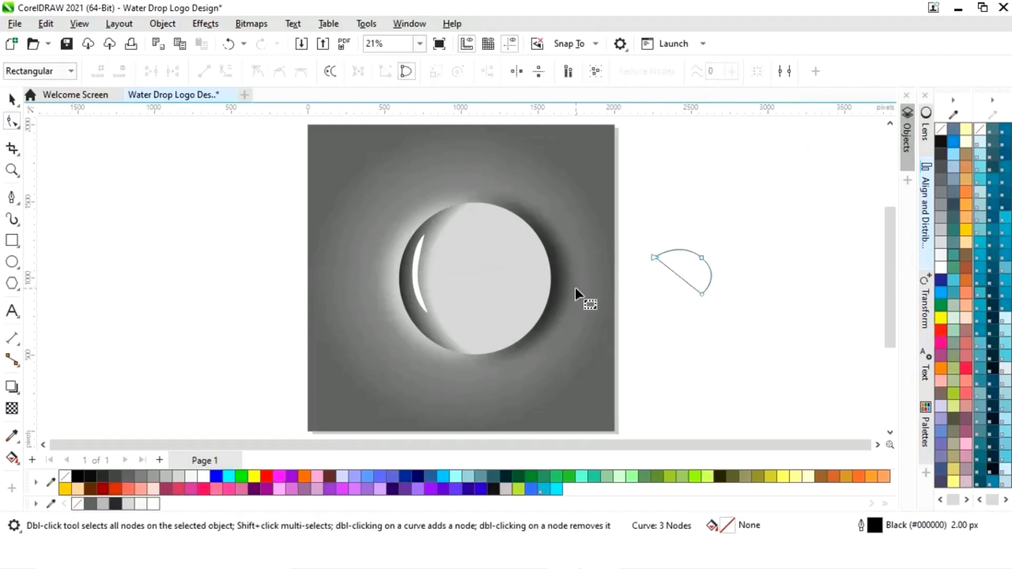
pyautogui.moveTo(704, 255); pyautogui.dragTo(699, 251)
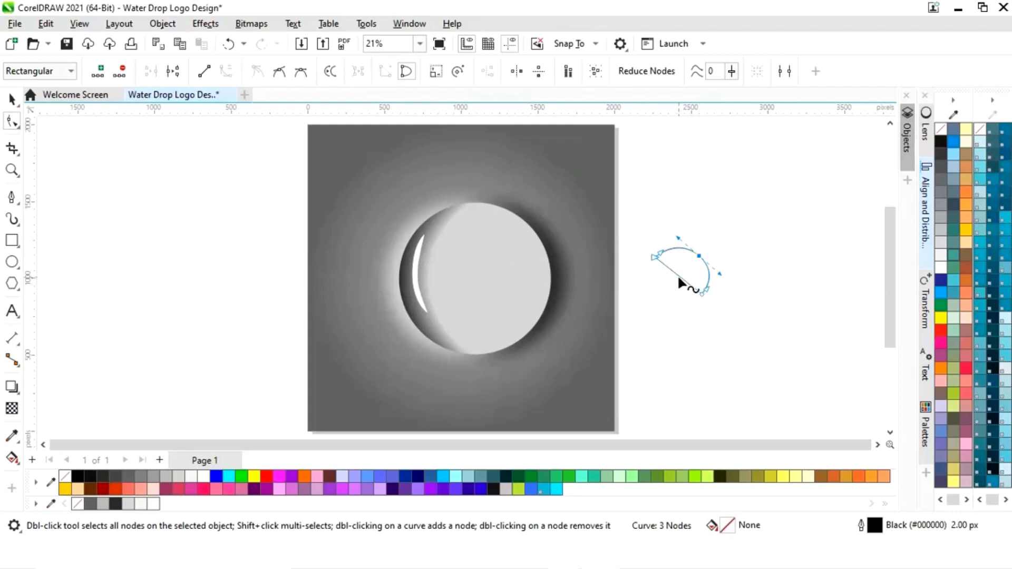
pyautogui.click(680, 276)
pyautogui.click(690, 274)
pyautogui.moveTo(667, 269); pyautogui.dragTo(689, 258)
pyautogui.click(259, 78)
pyautogui.moveTo(687, 285); pyautogui.dragTo(695, 257)
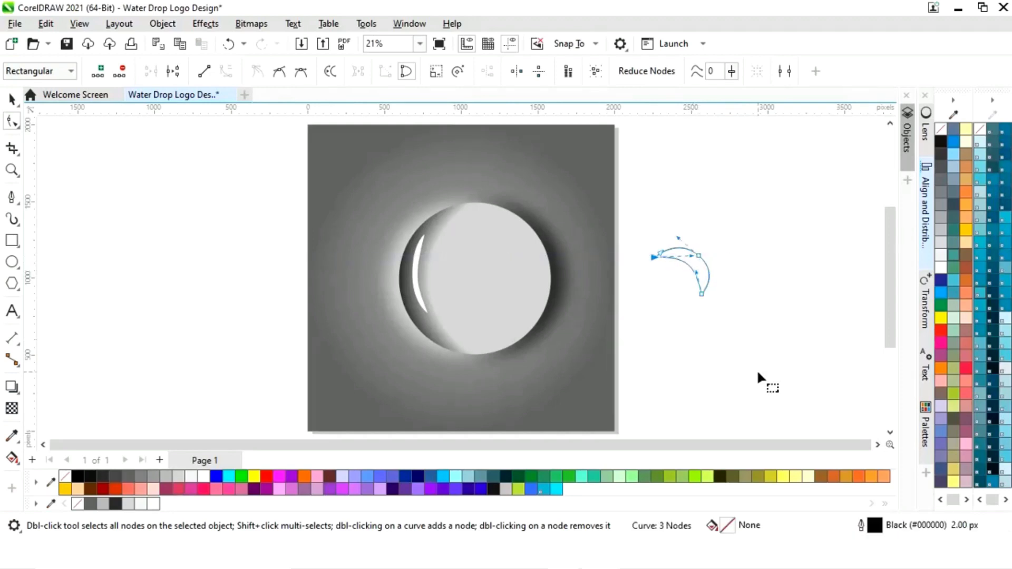
# Step: Move the small crescent onto the sphere's upper right, filled white with no outline
pyautogui.click(12, 99)
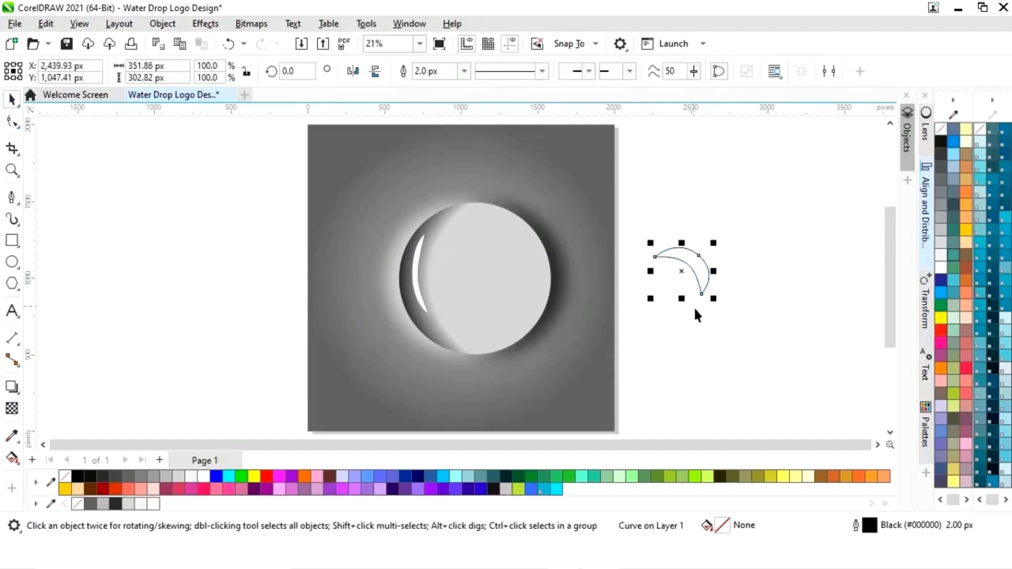
pyautogui.moveTo(684, 271); pyautogui.dragTo(494, 240)
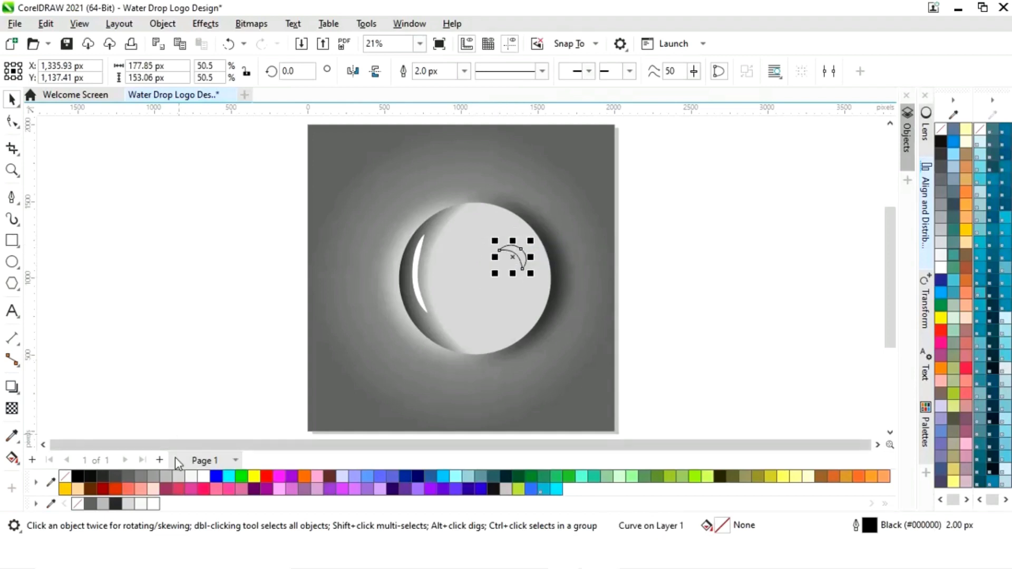
pyautogui.click(203, 477)
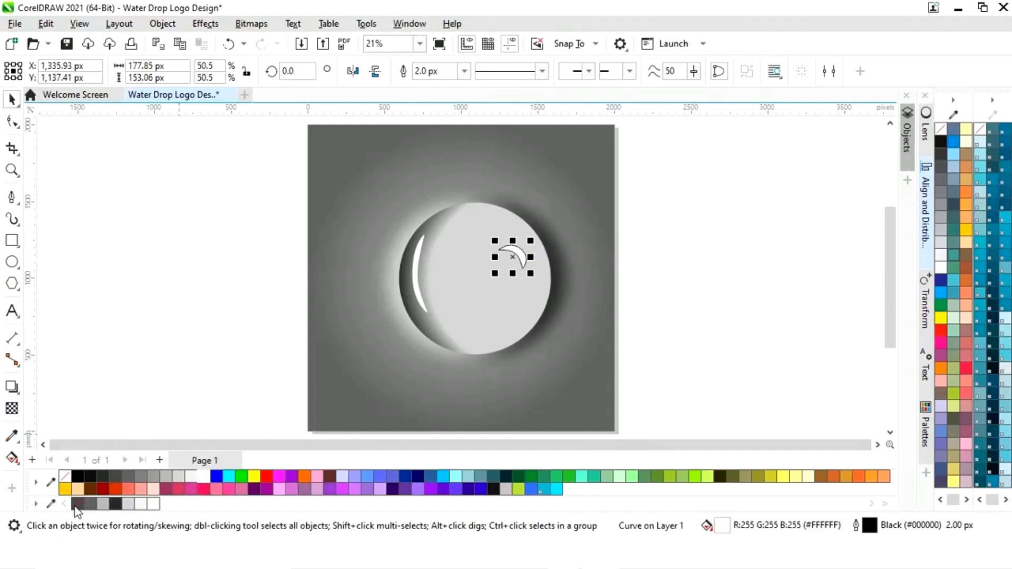
pyautogui.rightClick(65, 477)
pyautogui.moveTo(520, 255); pyautogui.dragTo(516, 244)
# Step: Shift the small white highlight slightly down into its final spot
pyautogui.click(694, 265)
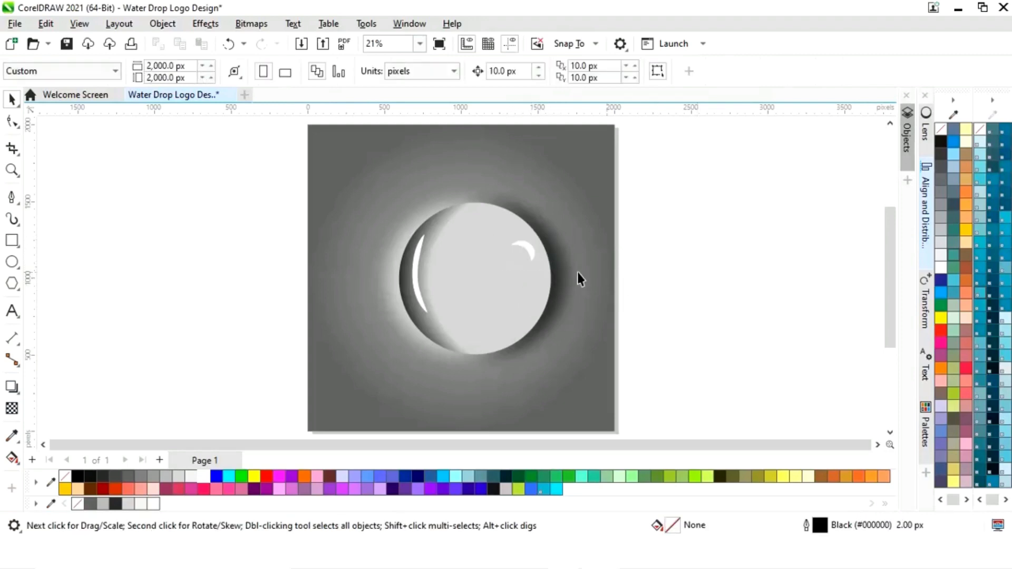
pyautogui.click(530, 253)
pyautogui.press('F10')
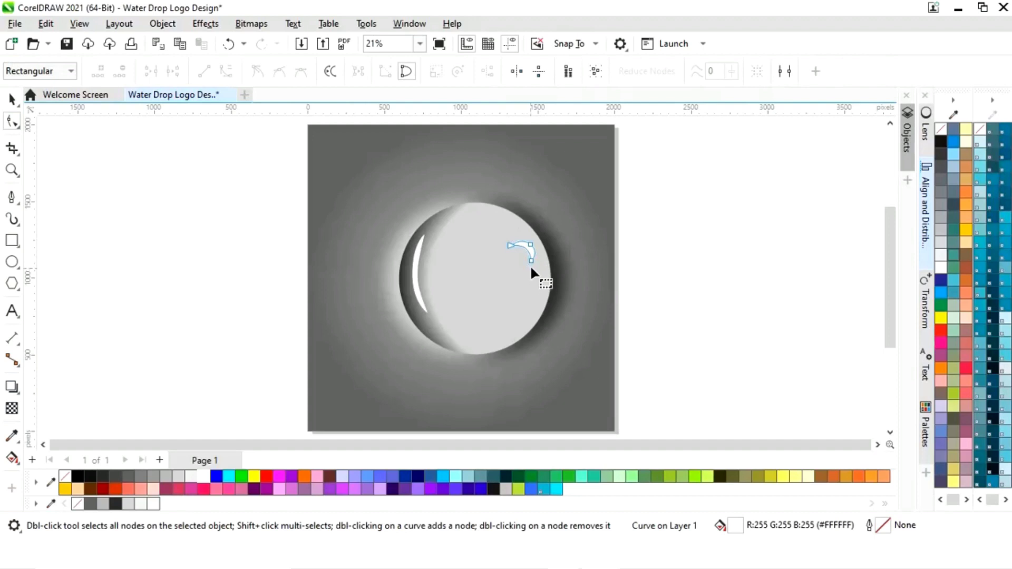
pyautogui.click(12, 98)
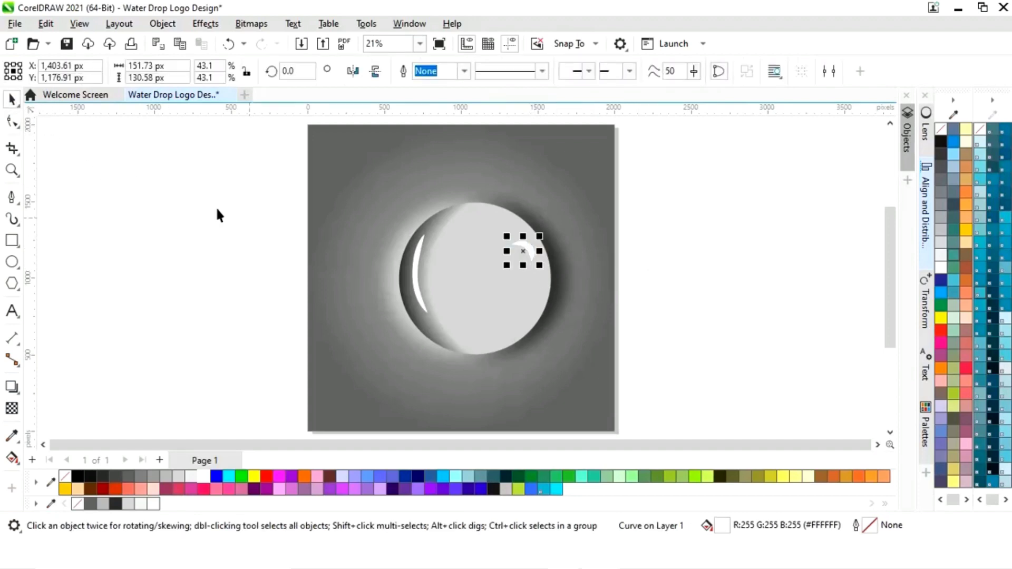
pyautogui.moveTo(535, 254); pyautogui.dragTo(524, 269)
pyautogui.click(646, 290)
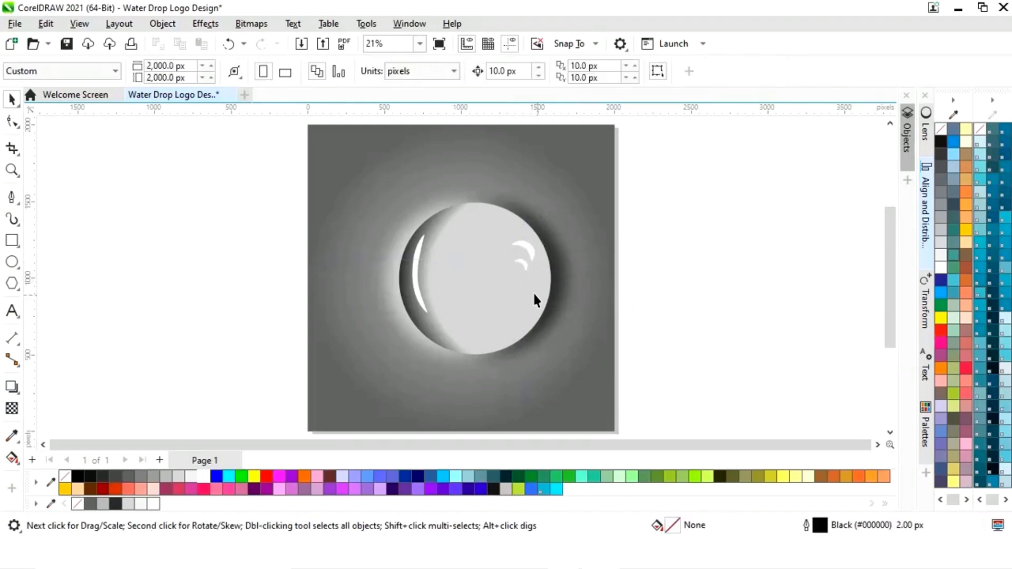
pyautogui.click(526, 261)
# Step: Select all the water drop's parts and group them together
pyautogui.click(713, 248)
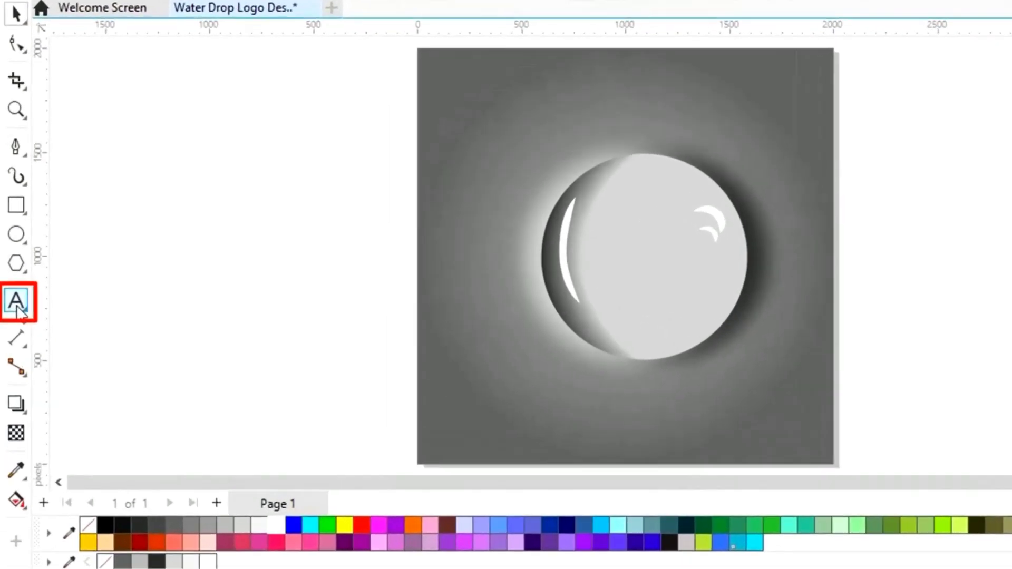
pyautogui.click(12, 311)
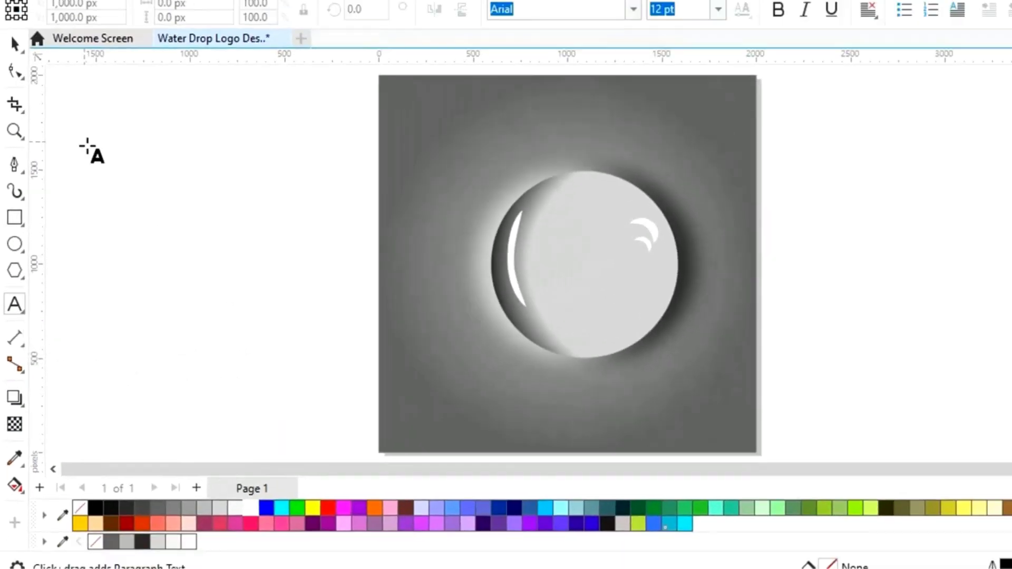
pyautogui.press('space')
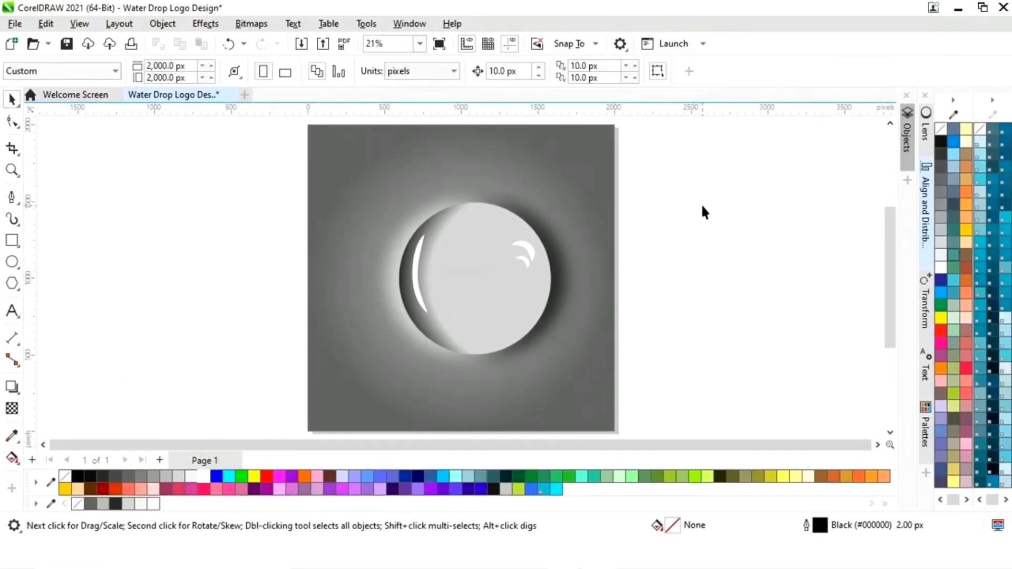
pyautogui.moveTo(310, 384); pyautogui.dragTo(309, 386)
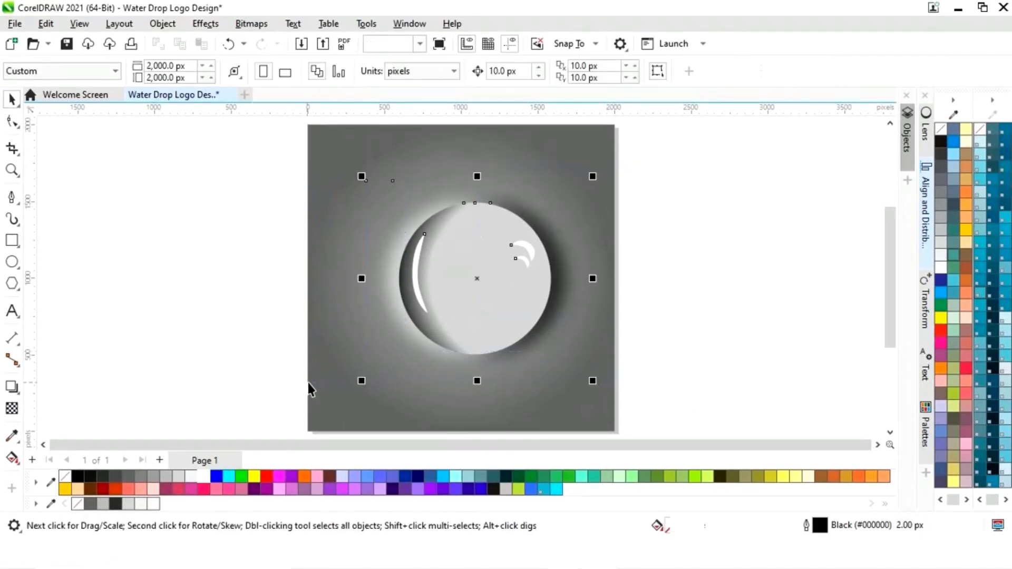
pyautogui.rightClick(483, 284)
pyautogui.click(533, 184)
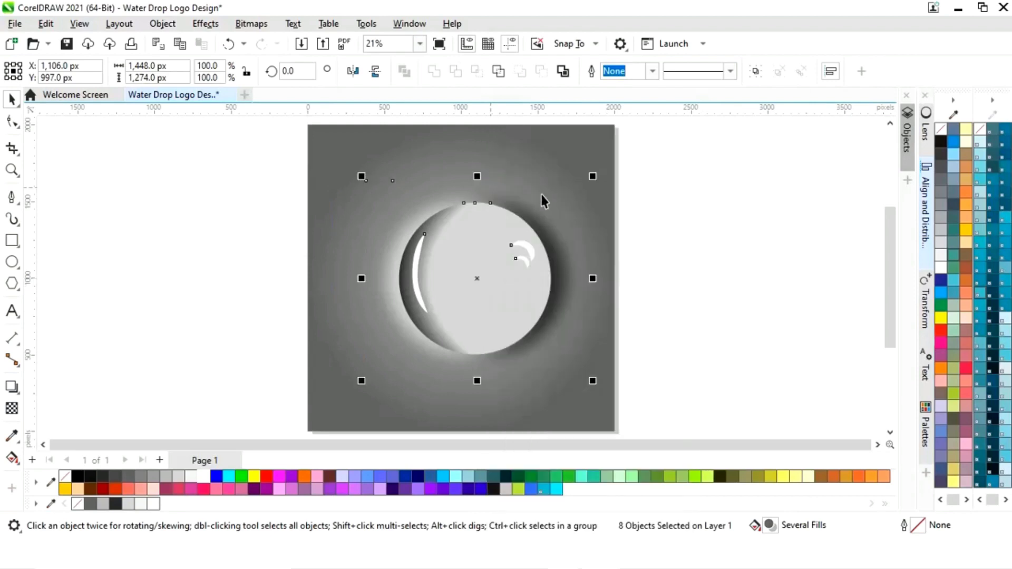
# Step: Align the drop group with the gray square, centred horizontally and vertically
pyautogui.keyDown('shift'); pyautogui.click(582, 154); pyautogui.keyUp('shift')
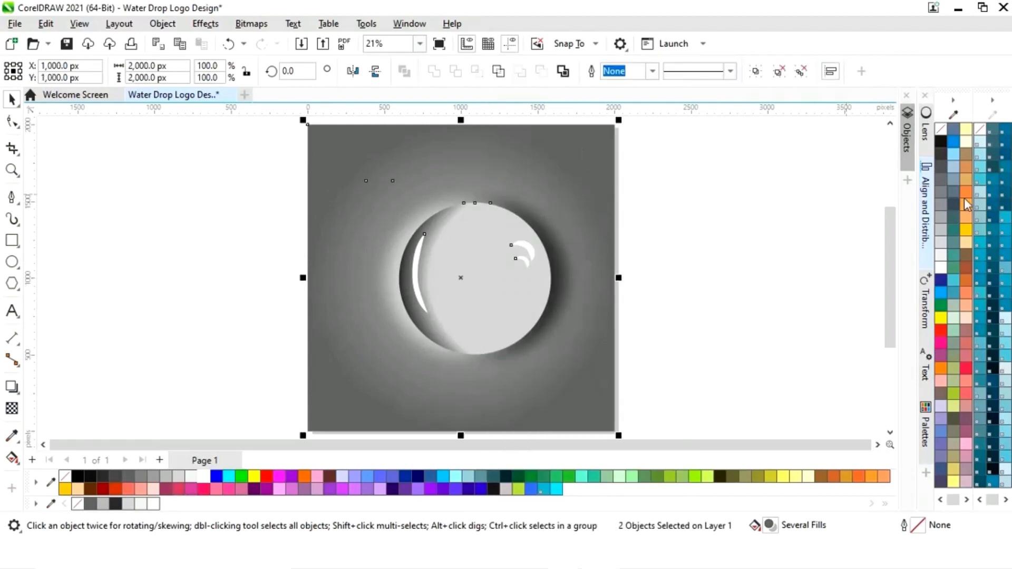
pyautogui.click(926, 212)
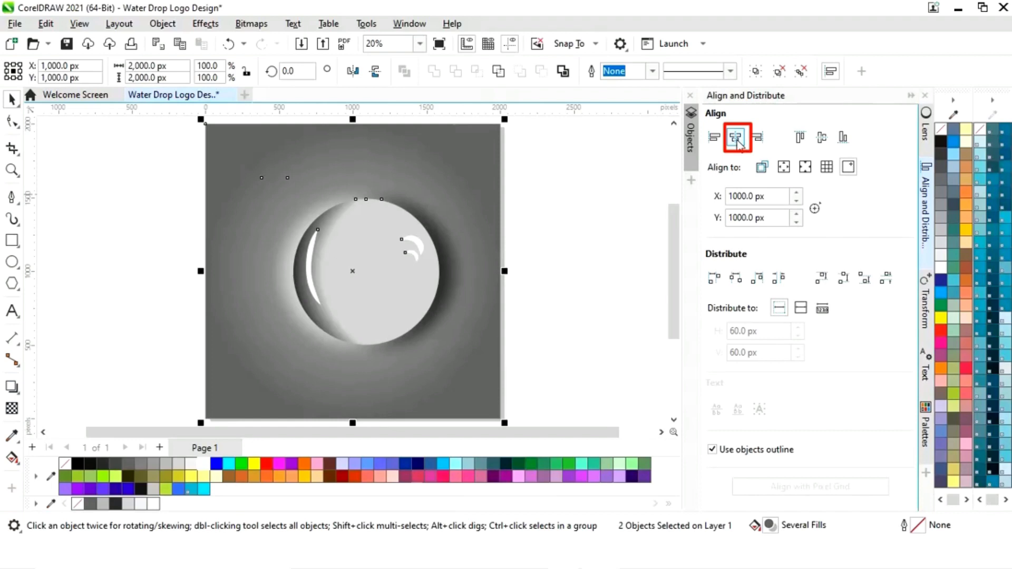
pyautogui.click(736, 138)
pyautogui.click(822, 138)
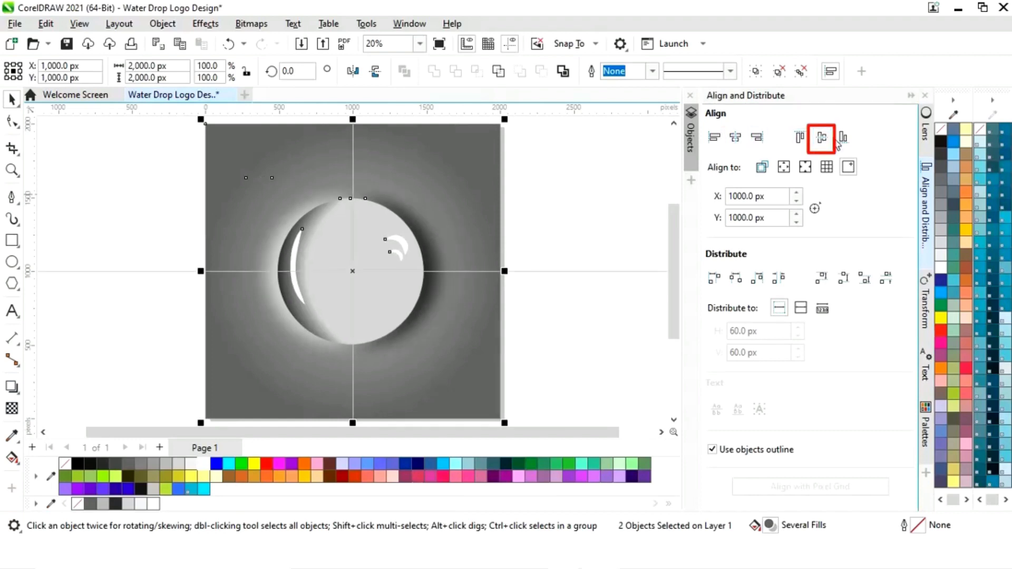
pyautogui.click(689, 225)
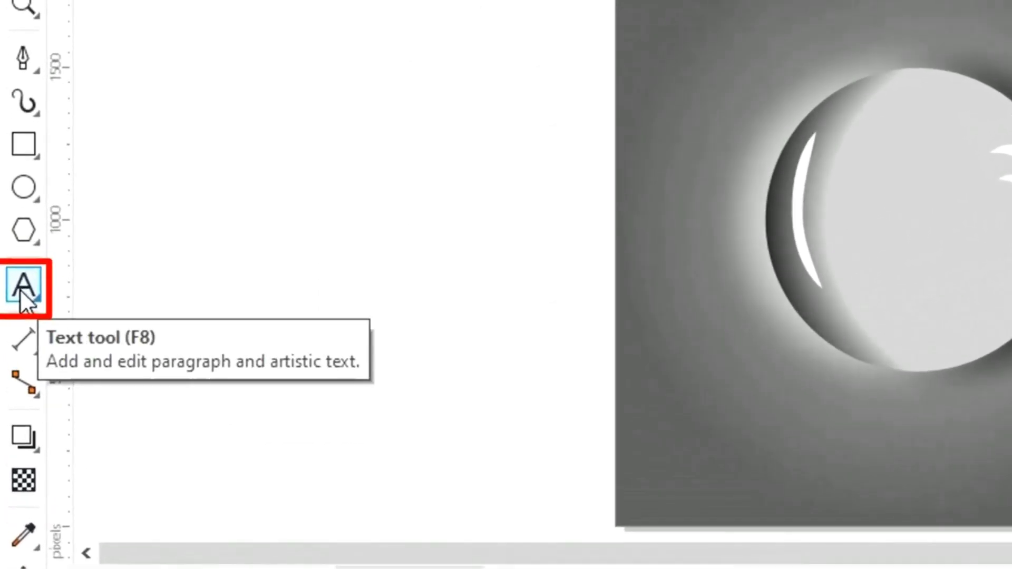
# Step: Type a large letter 'm' in Bauhaus 93 on the drop
pyautogui.click(21, 289)
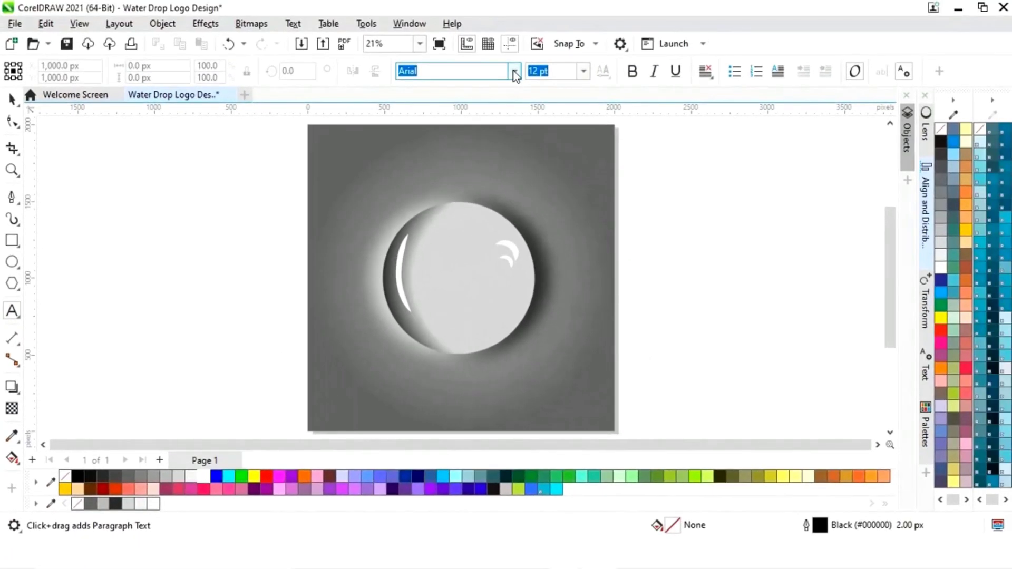
pyautogui.click(513, 71)
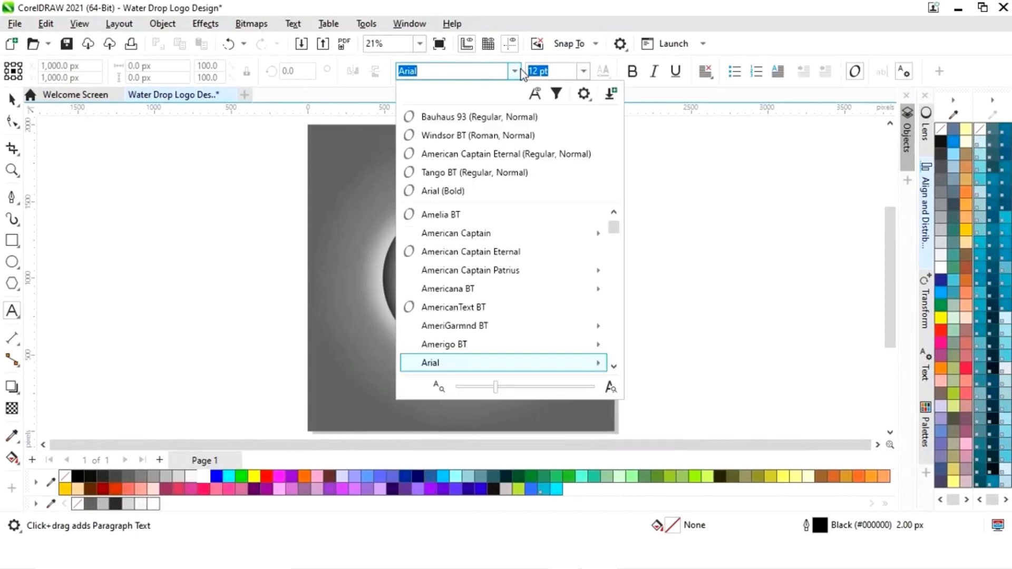
pyautogui.click(466, 119)
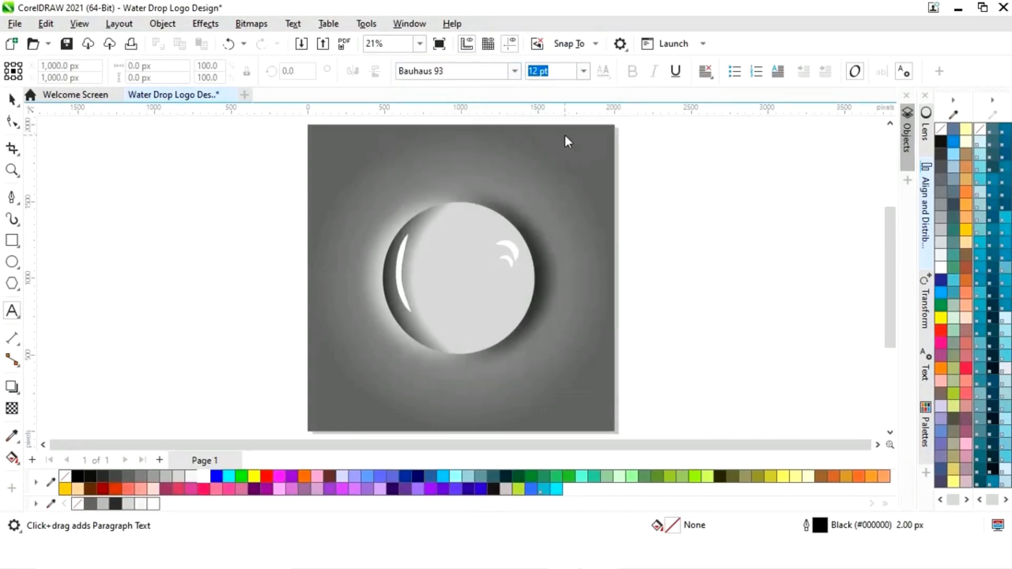
pyautogui.click(450, 286)
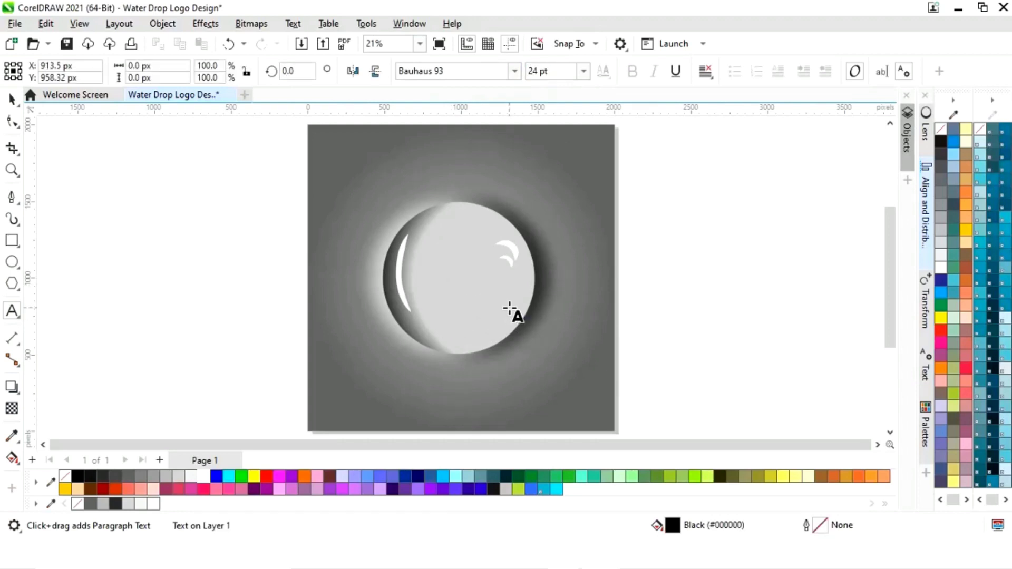
pyautogui.write('m')
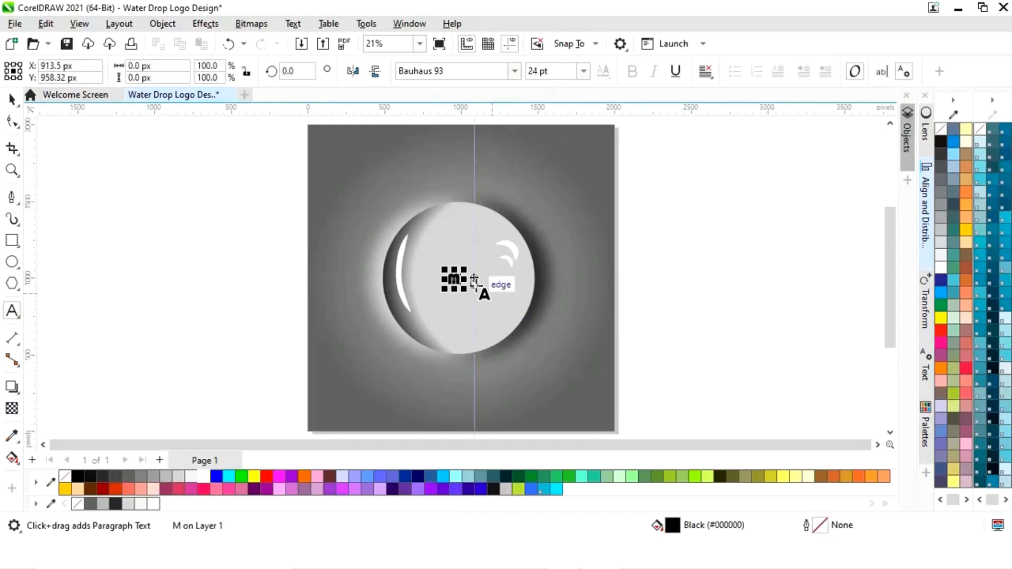
pyautogui.moveTo(463, 272); pyautogui.dragTo(506, 238)
pyautogui.moveTo(509, 238); pyautogui.dragTo(509, 238)
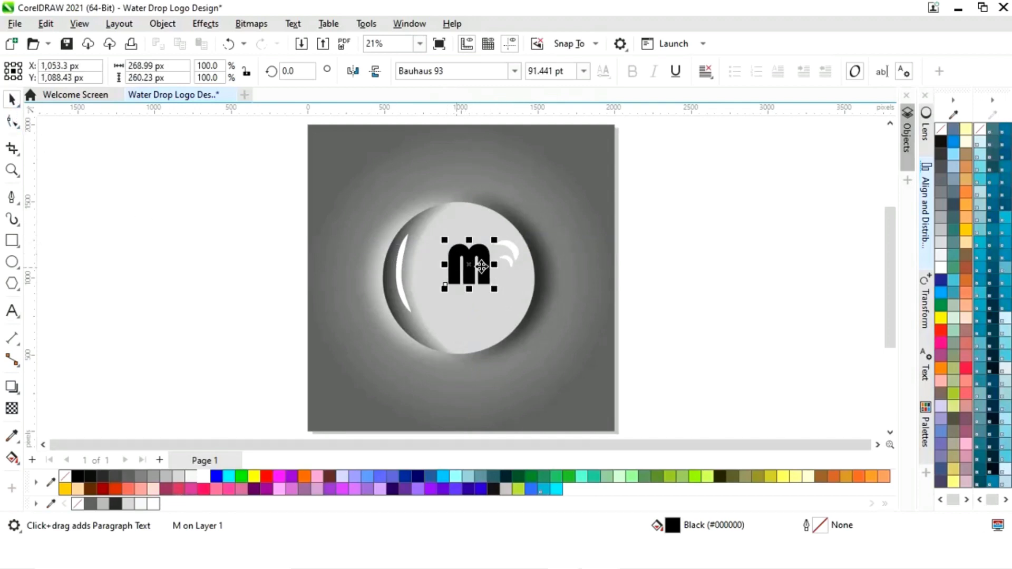
# Step: Centre the 'm' on the drop and colour it white
pyautogui.click(11, 100)
pyautogui.moveTo(469, 267)
pyautogui.mouseDown()
pyautogui.moveTo(447, 278)
pyautogui.moveTo(456, 273)
pyautogui.mouseUp()
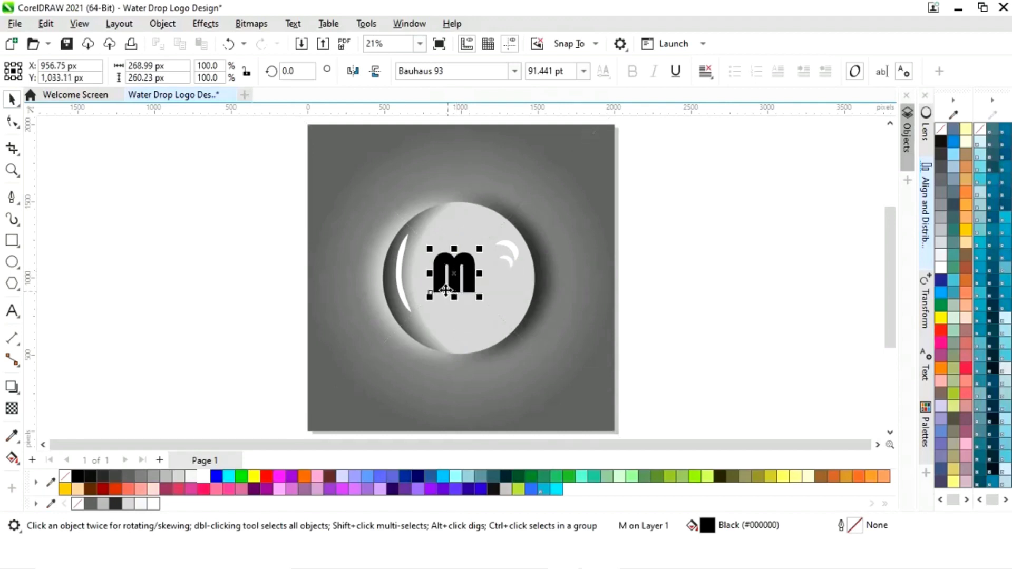
pyautogui.press('Right')
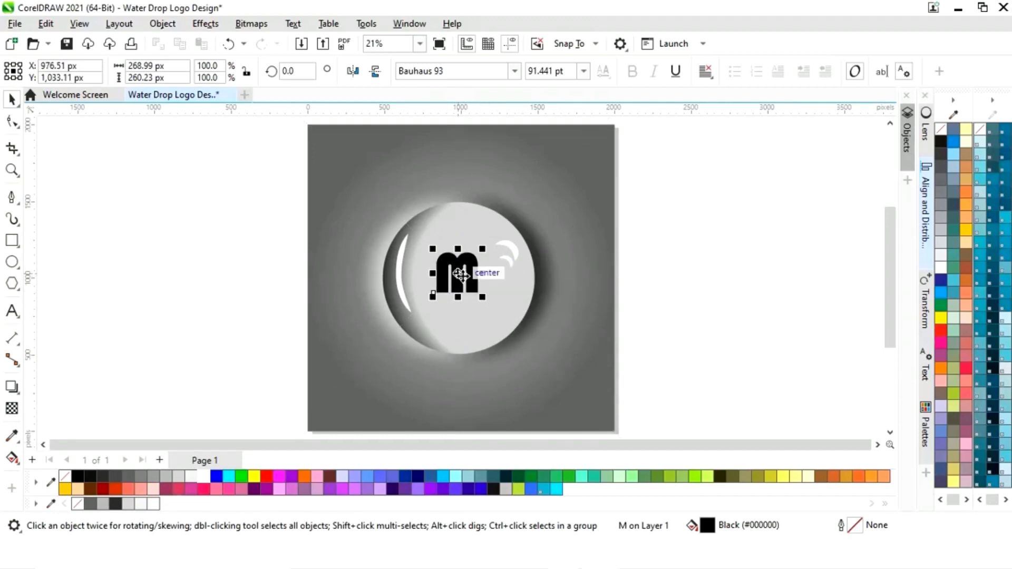
pyautogui.keyDown('shift'); pyautogui.click(486, 323); pyautogui.keyUp('shift')
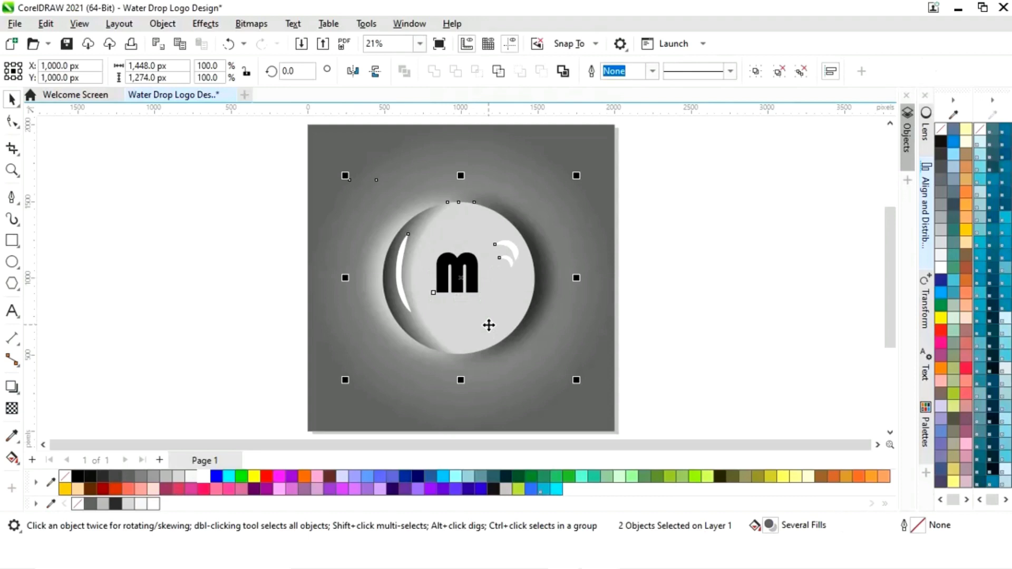
pyautogui.press('c')
pyautogui.click(728, 283)
pyautogui.click(466, 283)
pyautogui.click(202, 476)
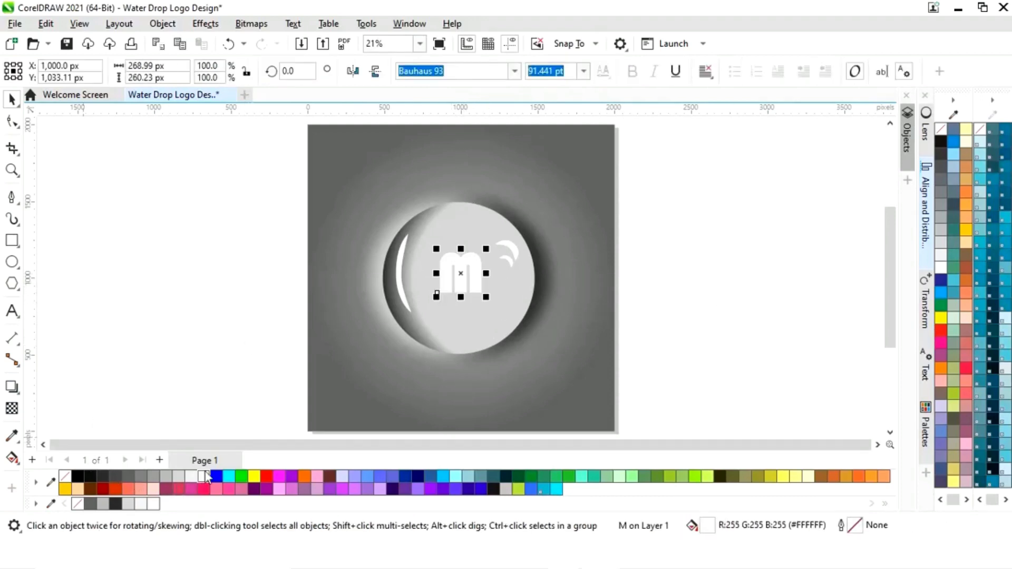
pyautogui.click(680, 299)
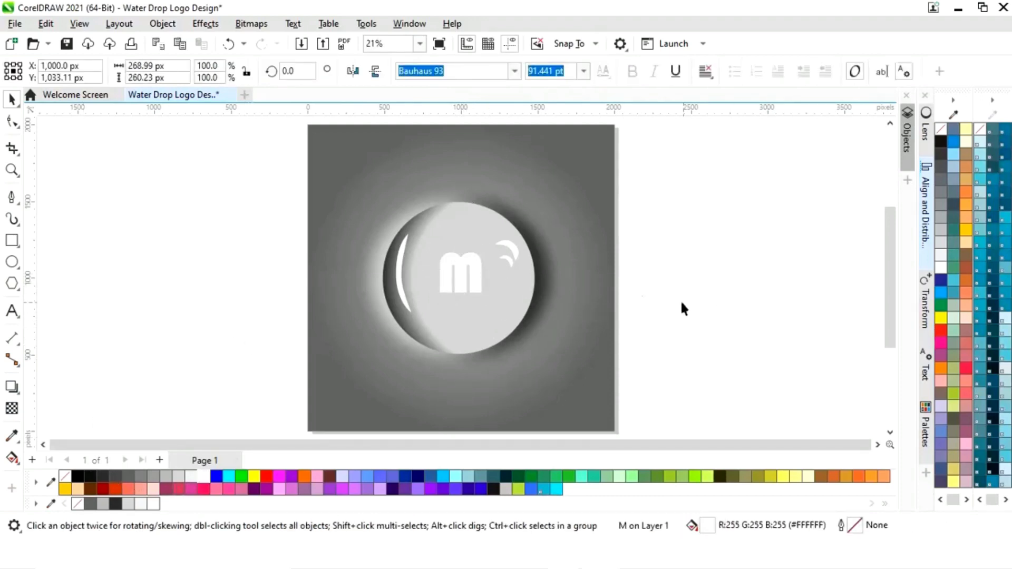
# Step: Add 'GRAPHICS' text and move it to the centre of the drop
pyautogui.click(12, 311)
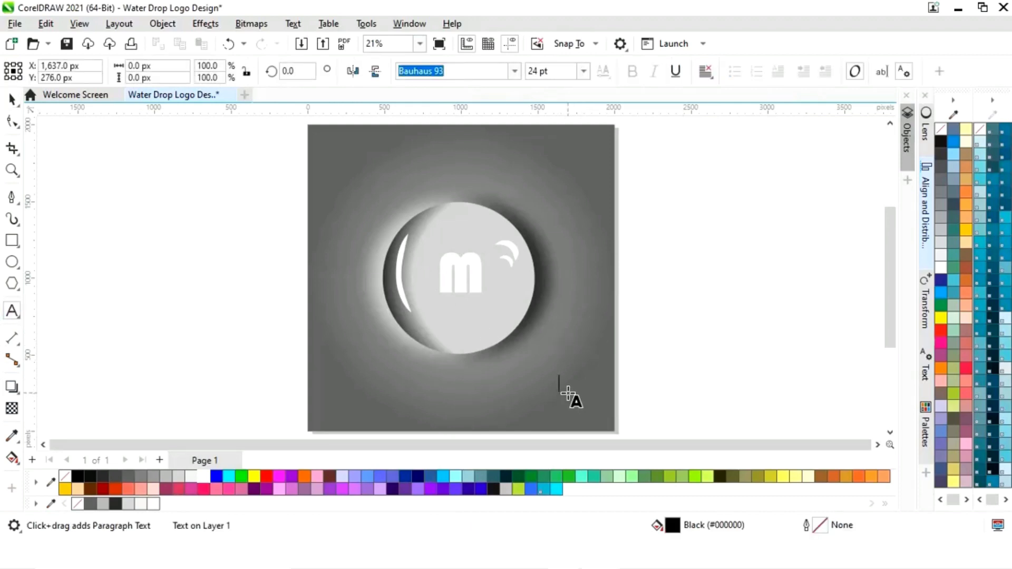
pyautogui.write('RAPHICS')
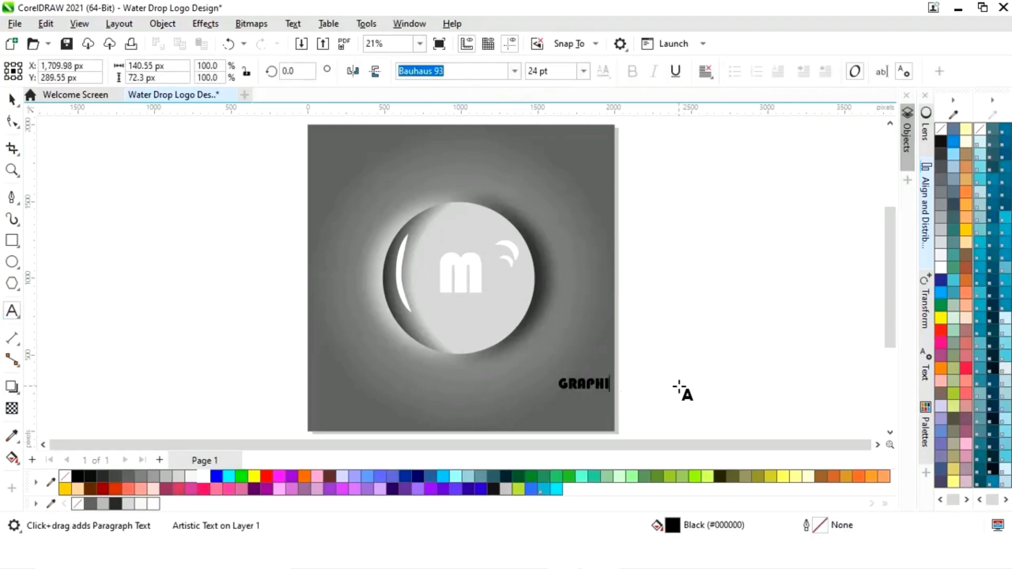
pyautogui.click(11, 99)
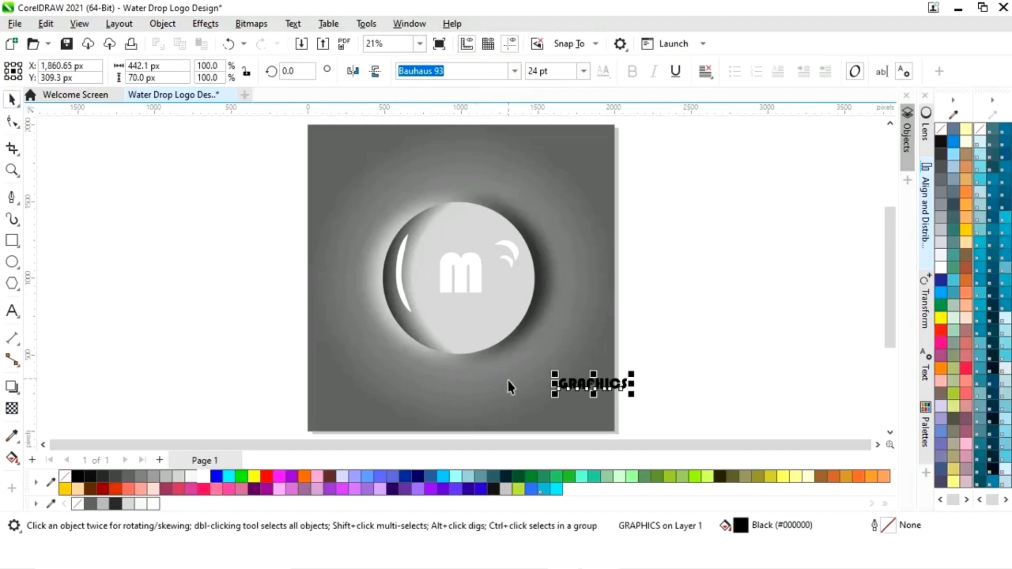
pyautogui.moveTo(593, 388); pyautogui.dragTo(465, 281)
pyautogui.click(629, 335)
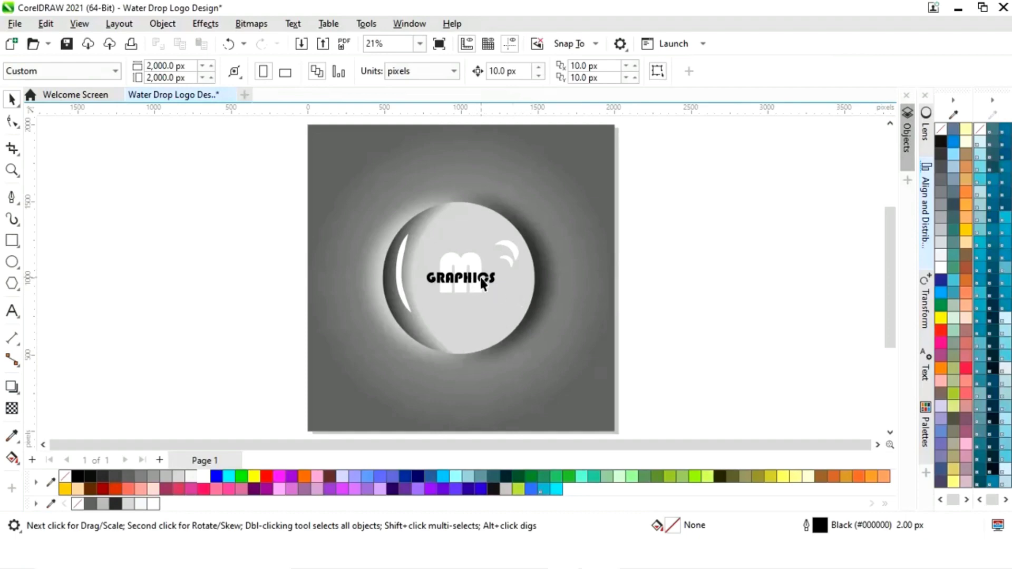
# Step: Zoom in on the drop and select the GRAPHICS text
pyautogui.press('z')
pyautogui.moveTo(384, 254); pyautogui.dragTo(609, 339)
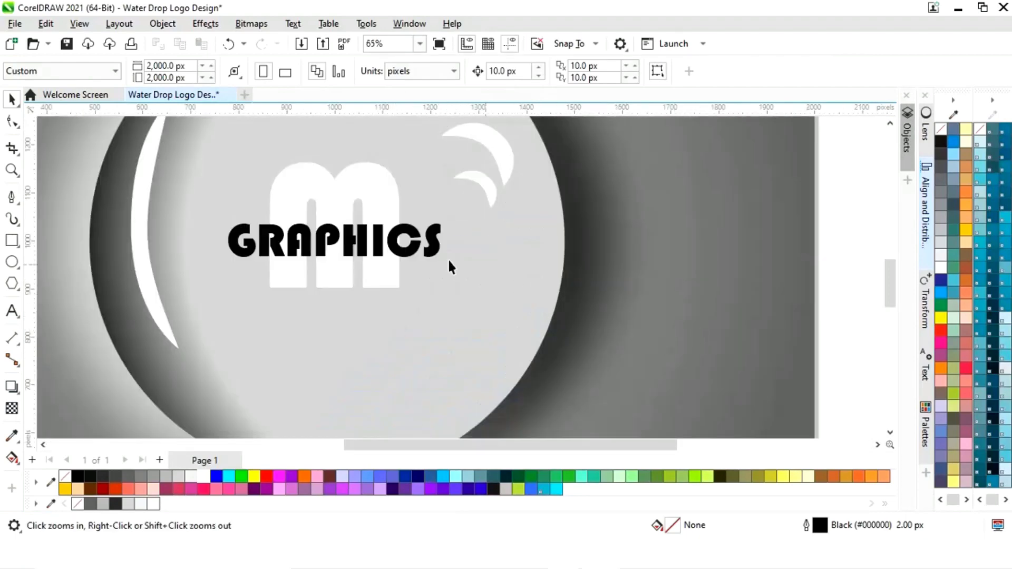
pyautogui.press('space')
pyautogui.click(392, 244)
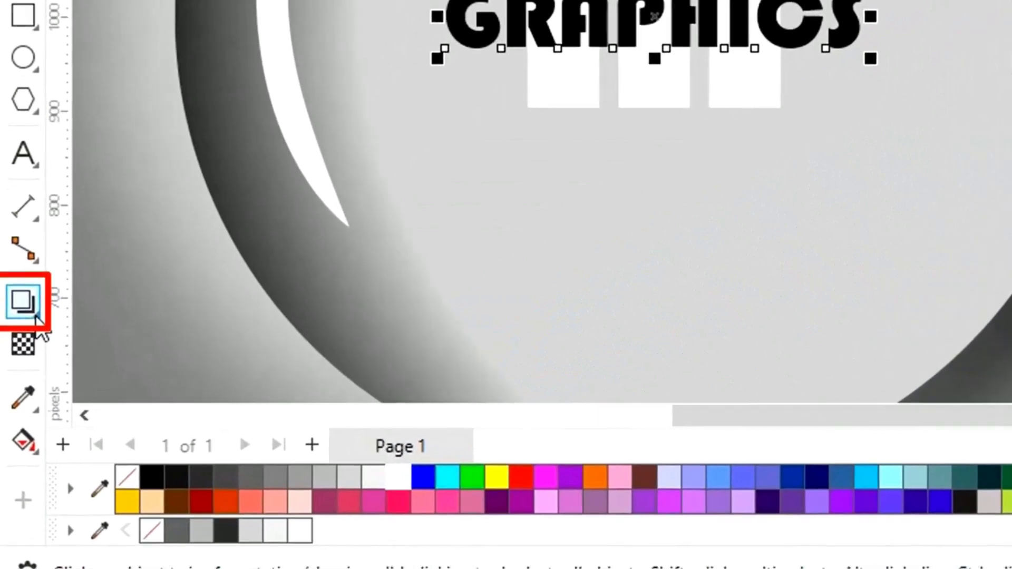
# Step: Cast a soft Multiply drop shadow downward below GRAPHICS, then zoom in on it
pyautogui.click(18, 393)
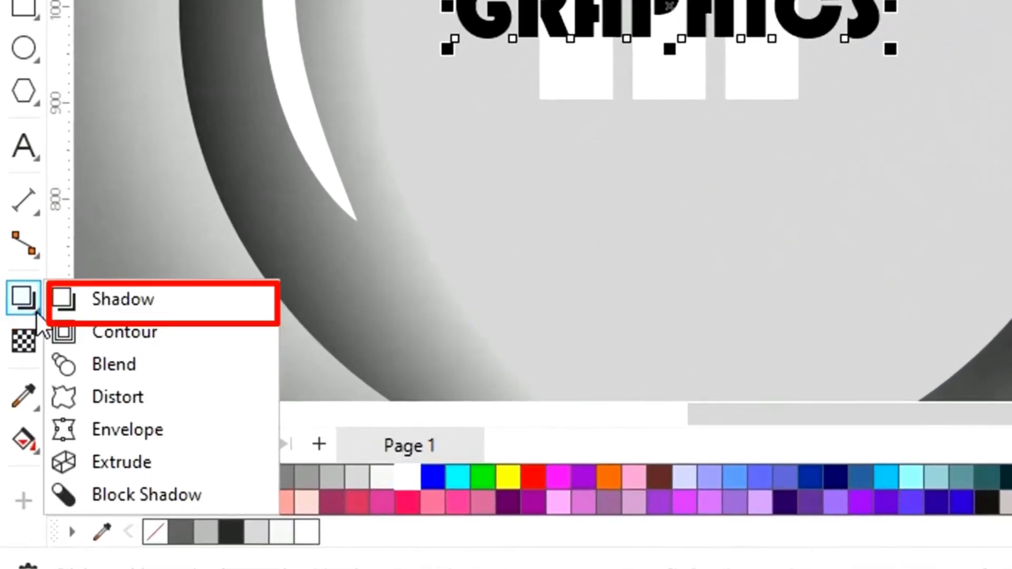
pyautogui.click(140, 309)
pyautogui.moveTo(332, 232); pyautogui.dragTo(333, 263)
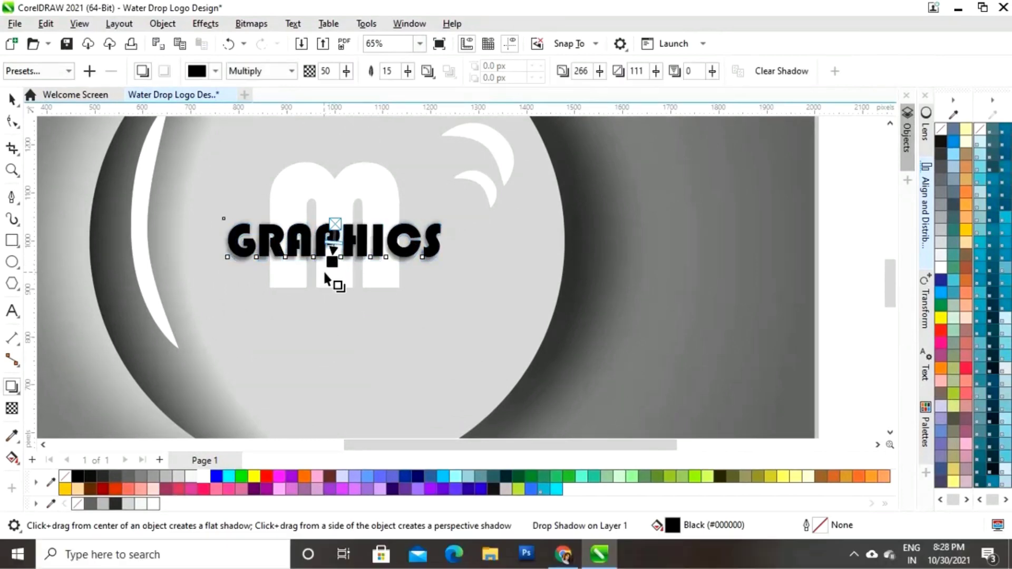
pyautogui.press('z')
pyautogui.click(462, 302)
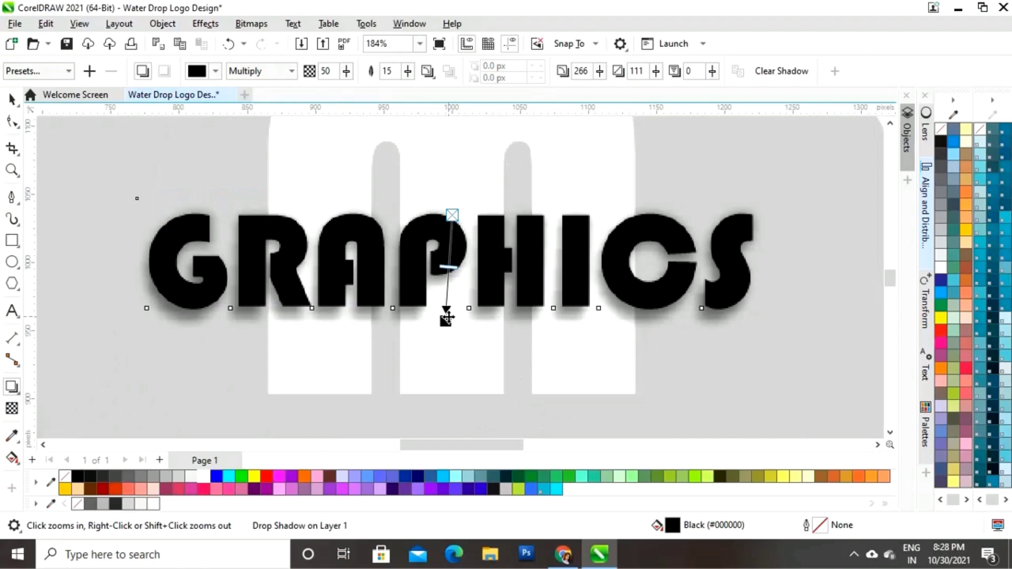